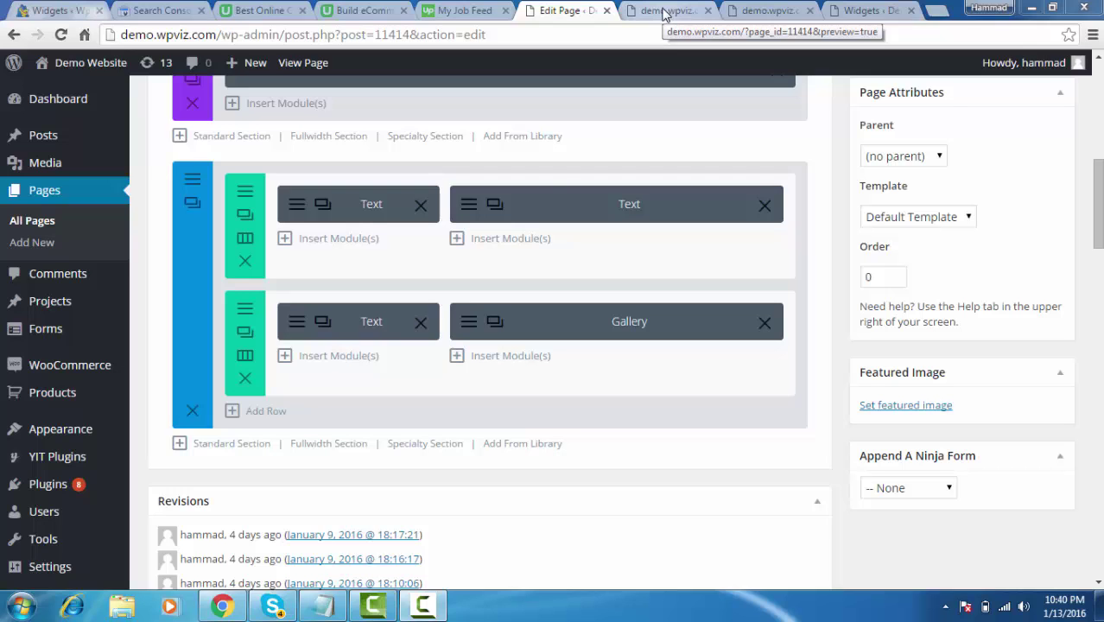
Inspect the example page's 'We are the Best in Skills' heading and 79% counter in preview.
key("ctrl+Tab")
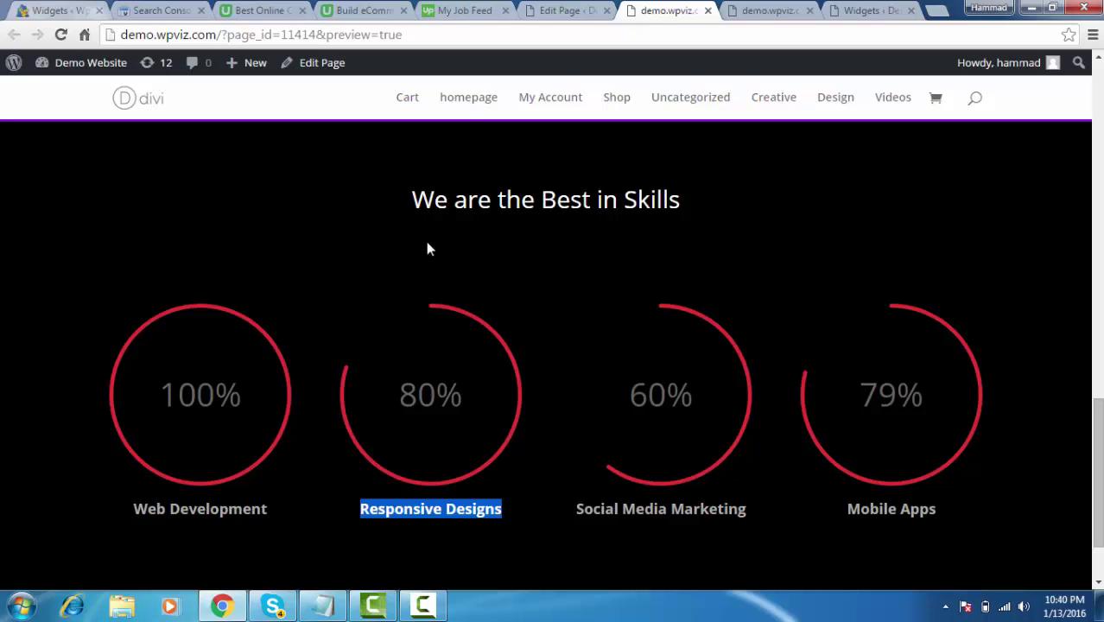
double_click(486, 201)
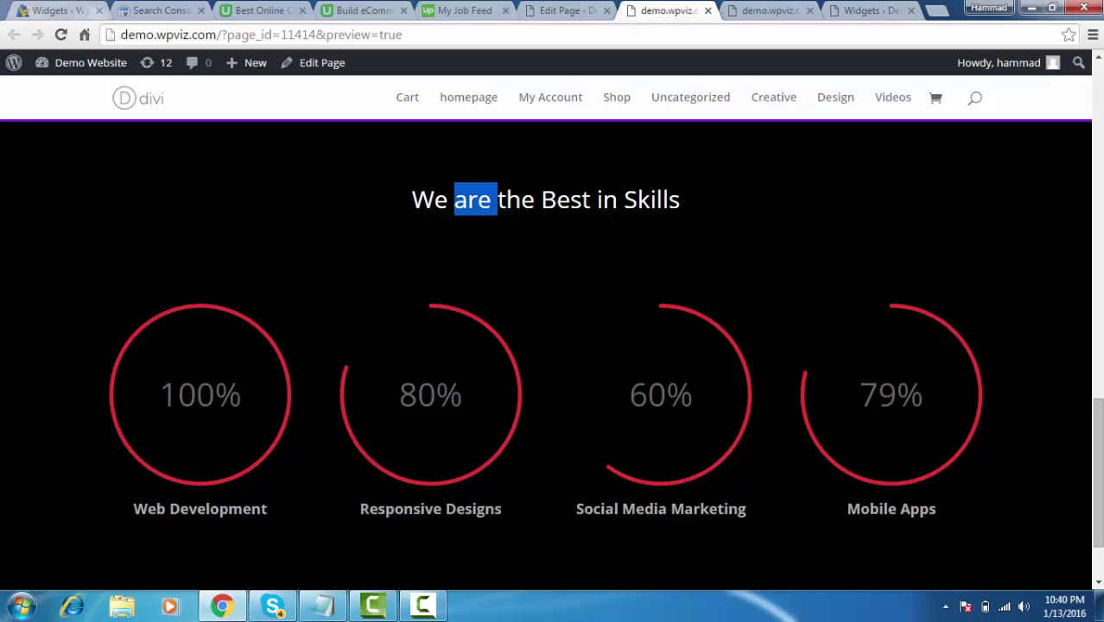
double_click(536, 199)
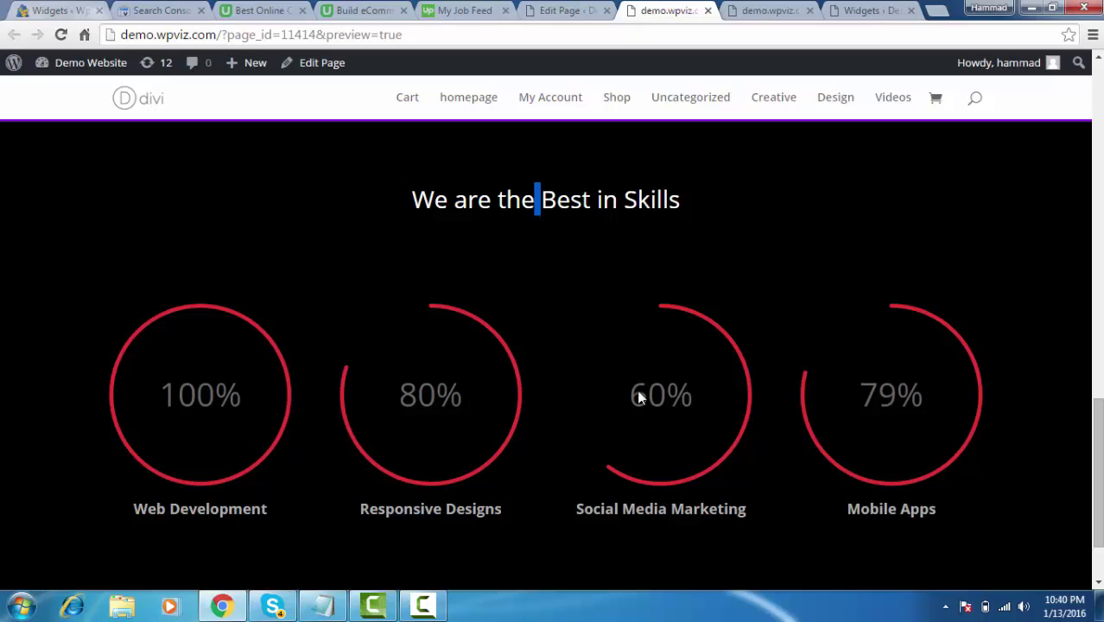
double_click(909, 395)
left_click(526, 201)
double_click(631, 197)
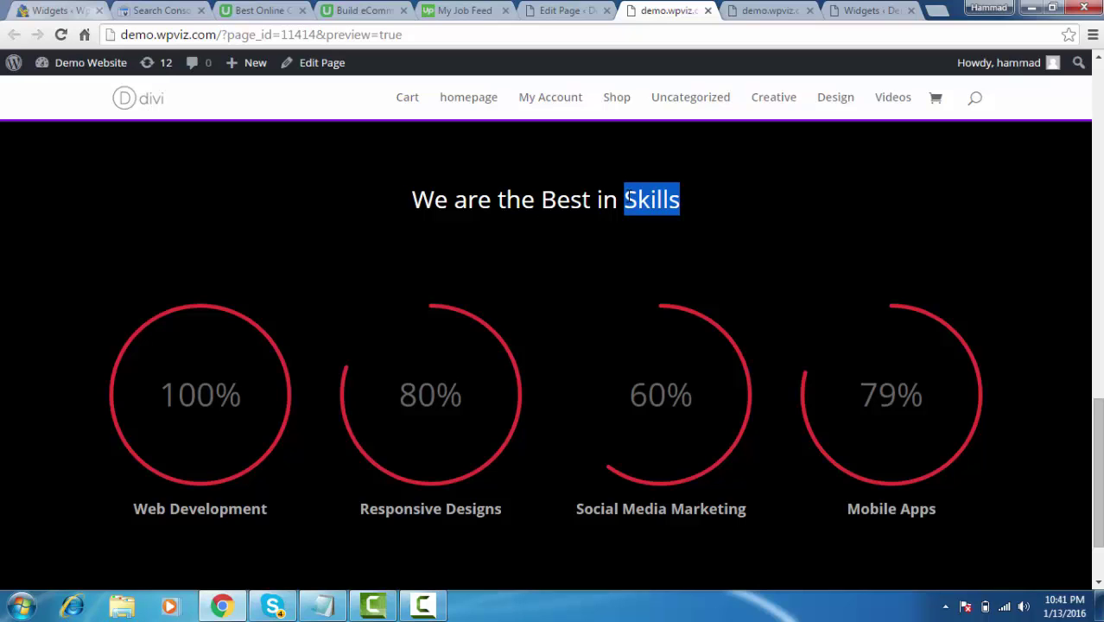
left_click(562, 10)
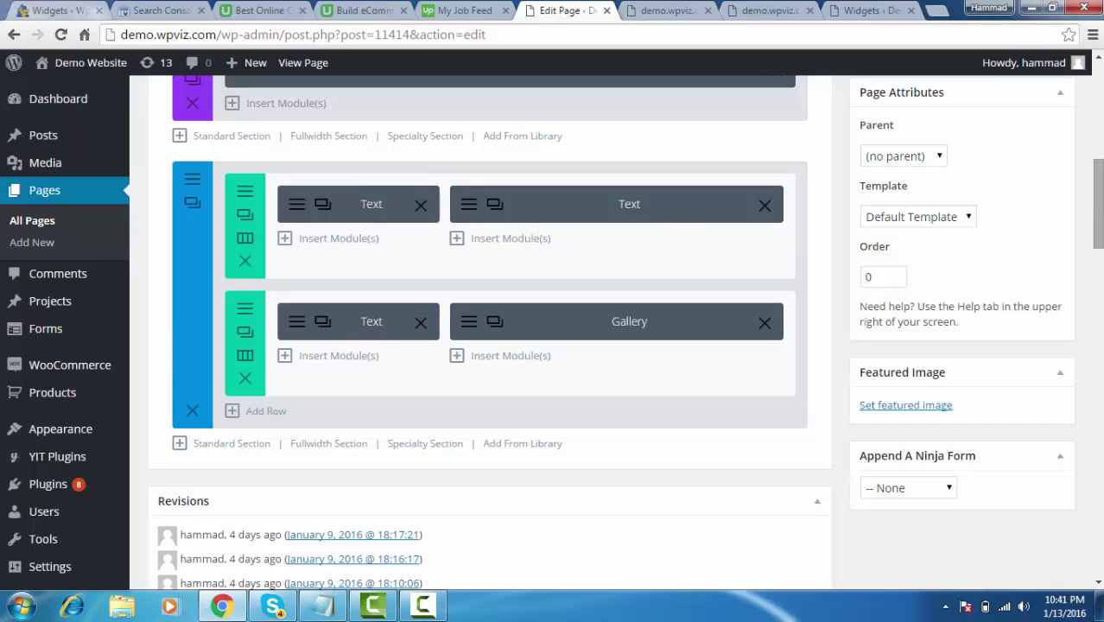
left_click_drag(1097, 204, 1097, 224)
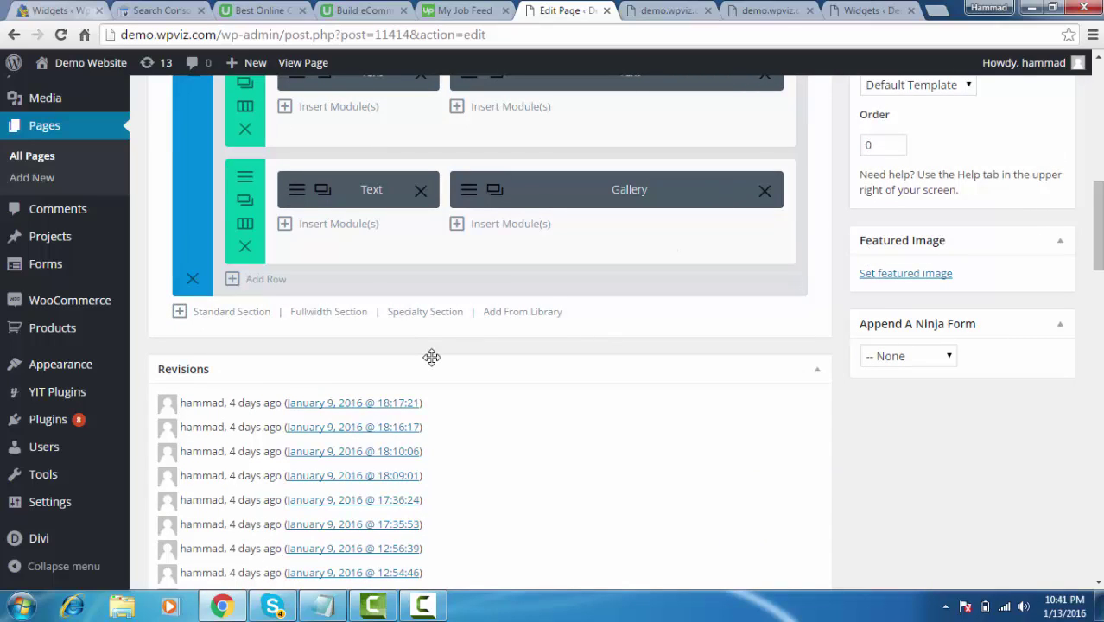
Add a new standard section below the existing one, rechecking the example heading wording.
left_click(229, 314)
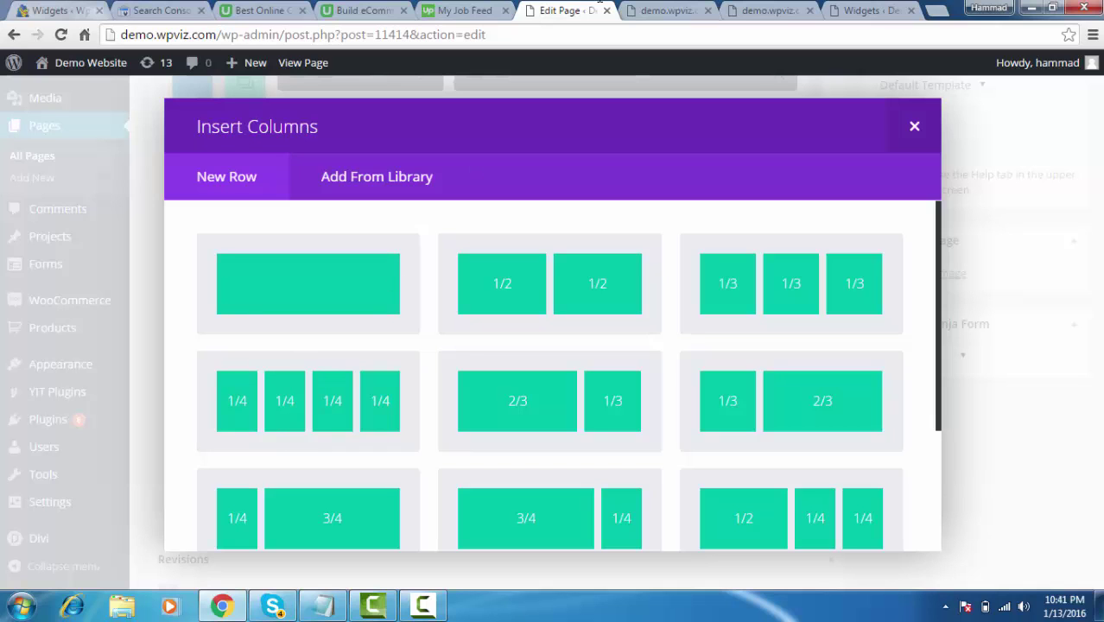
left_click(670, 10)
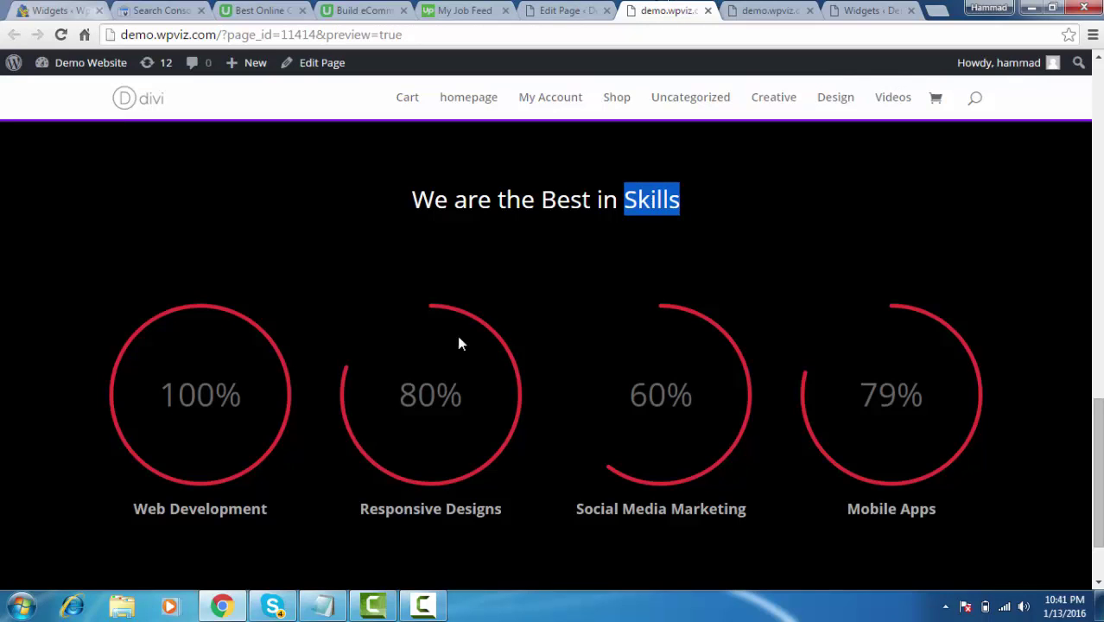
left_click(460, 295)
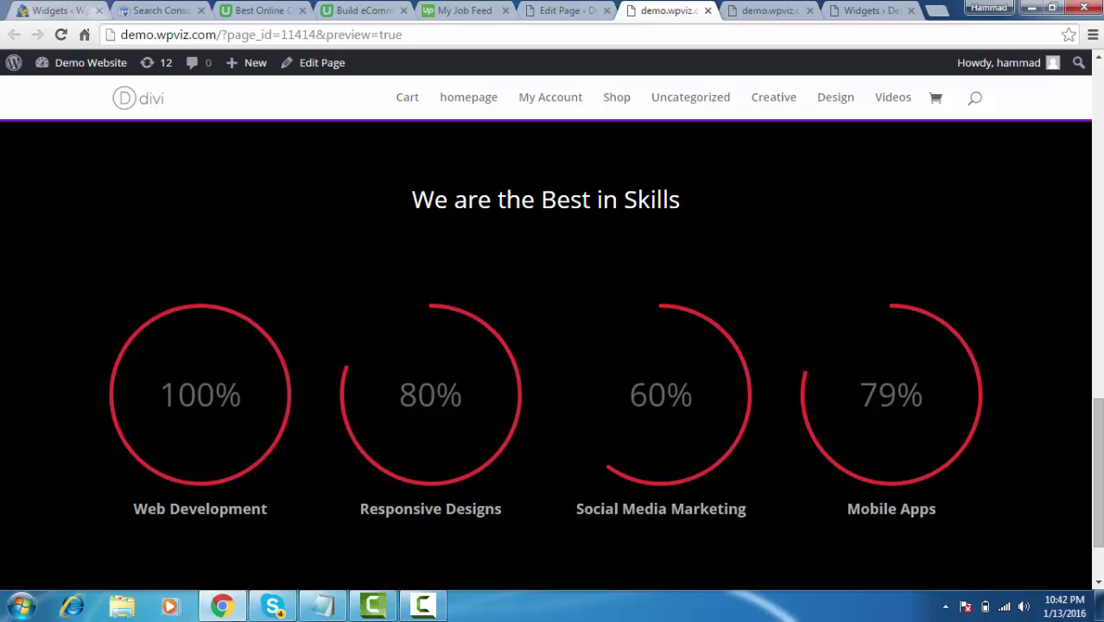
left_click_drag(540, 199, 497, 199)
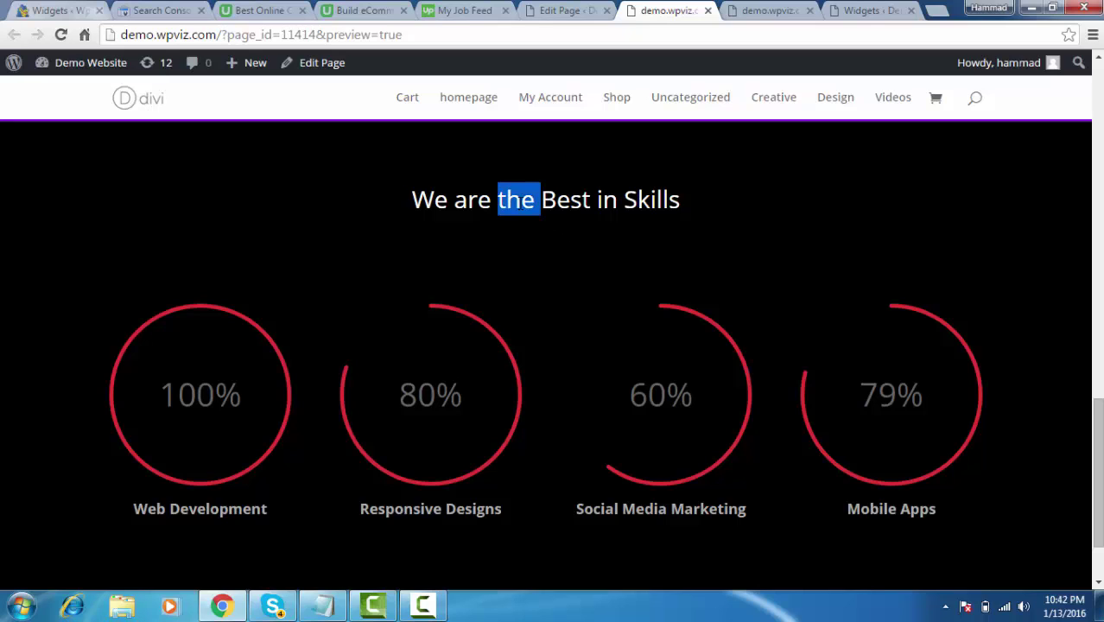
double_click(547, 203)
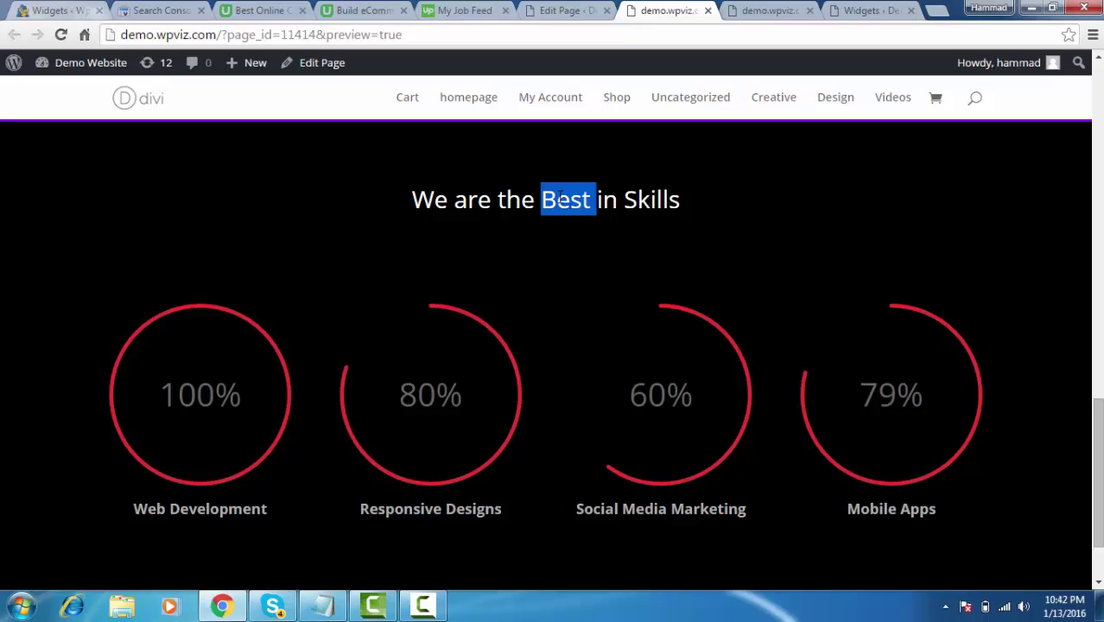
double_click(501, 199)
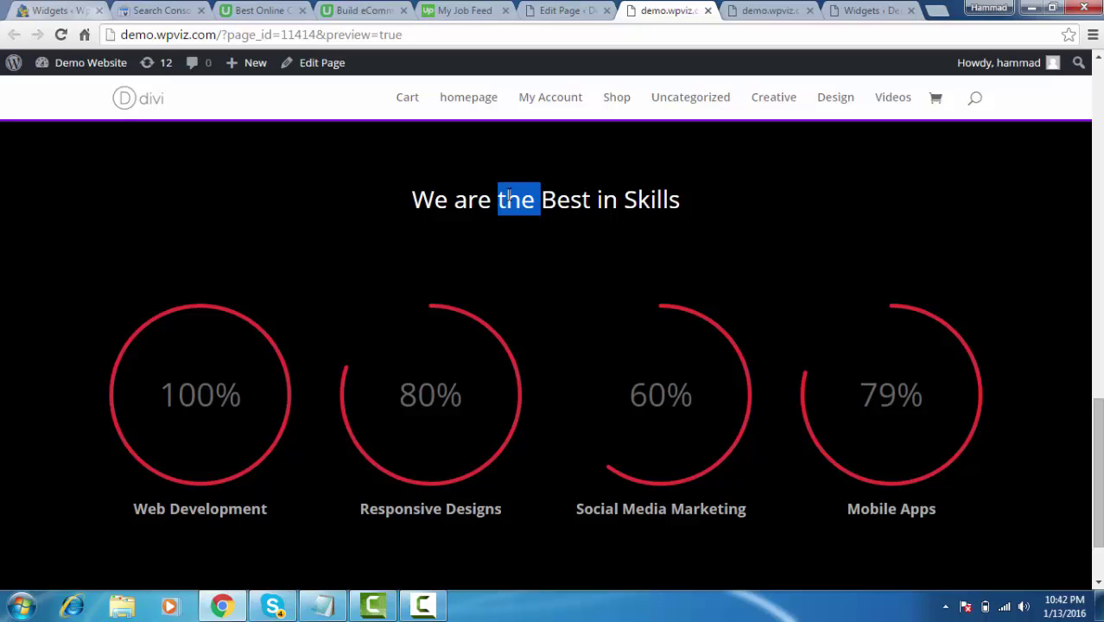
double_click(561, 200)
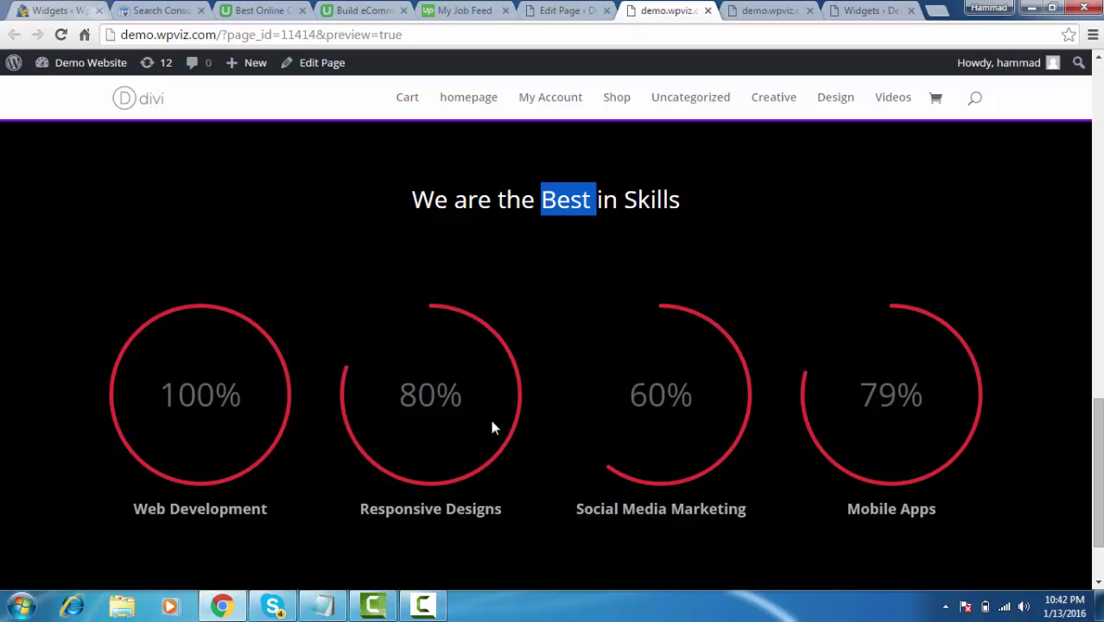
left_click(559, 11)
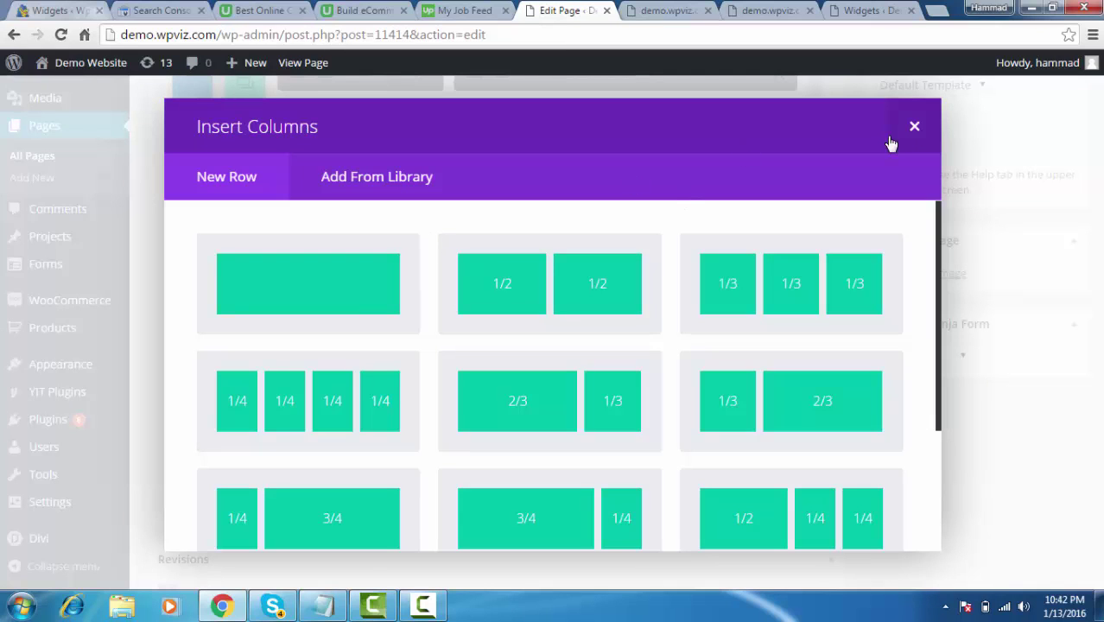
Give the new section one full-width column holding a Text module.
left_click(313, 291)
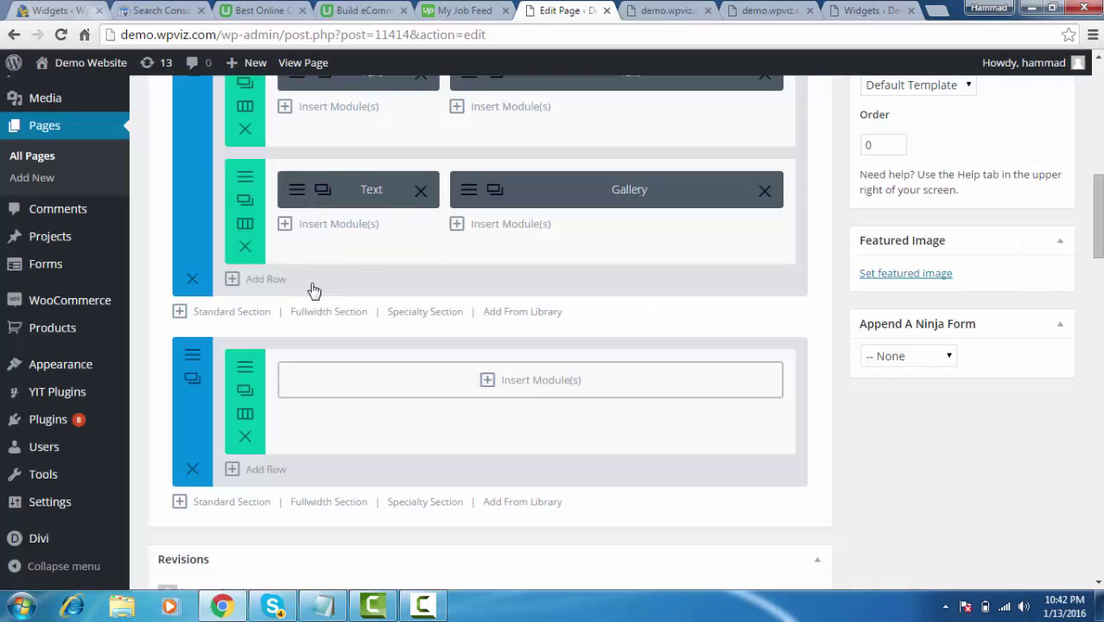
left_click(524, 385)
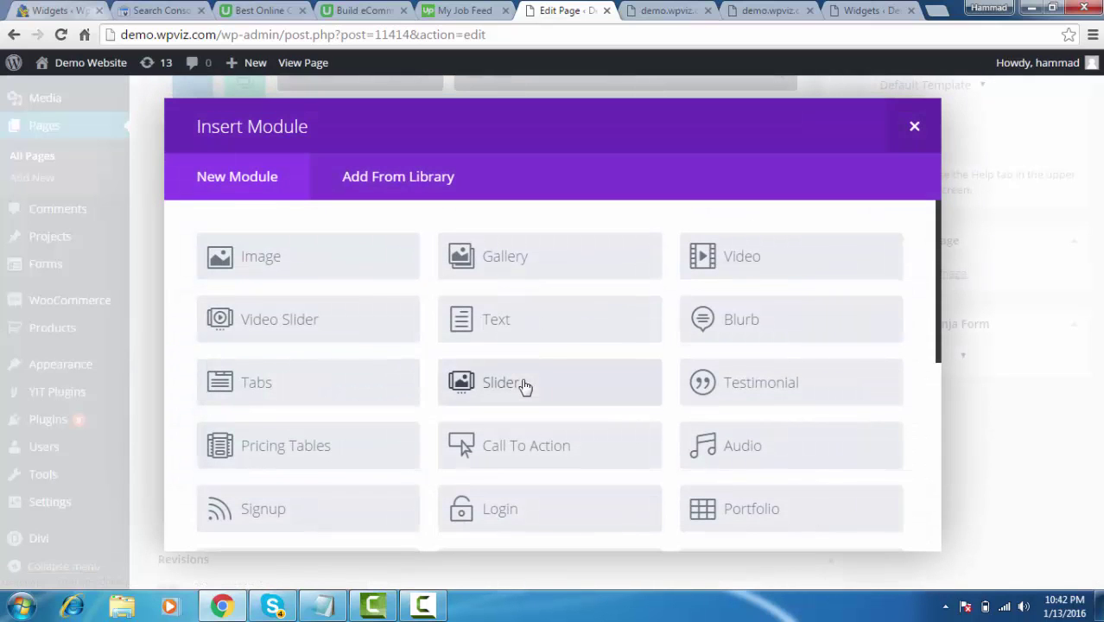
left_click(495, 324)
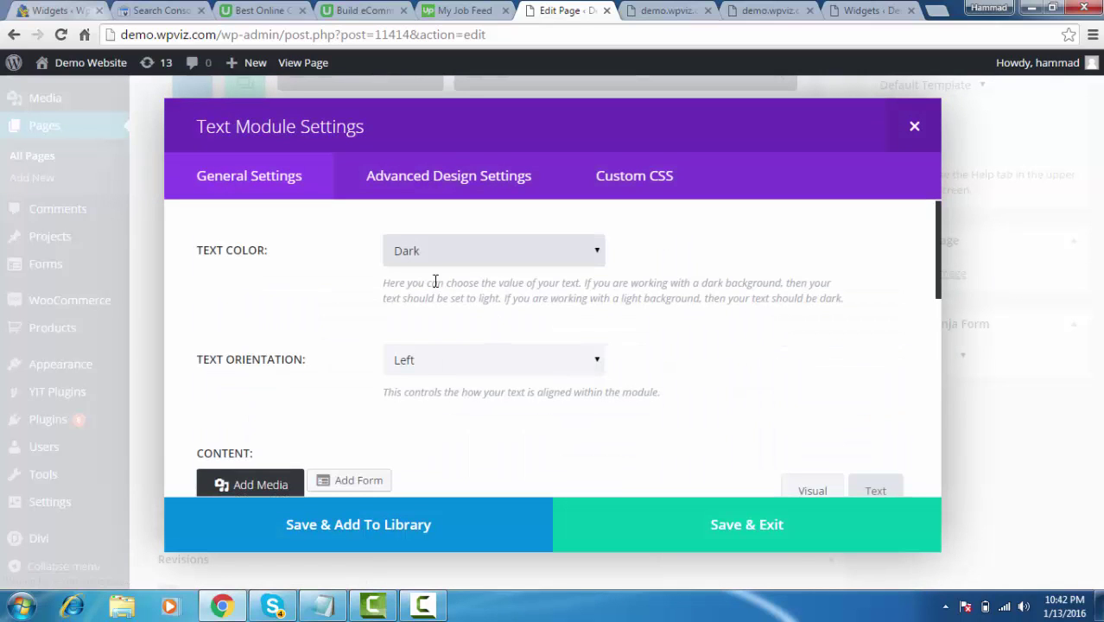
Set the Text module's text colour to Light and its orientation to Center.
left_click(447, 259)
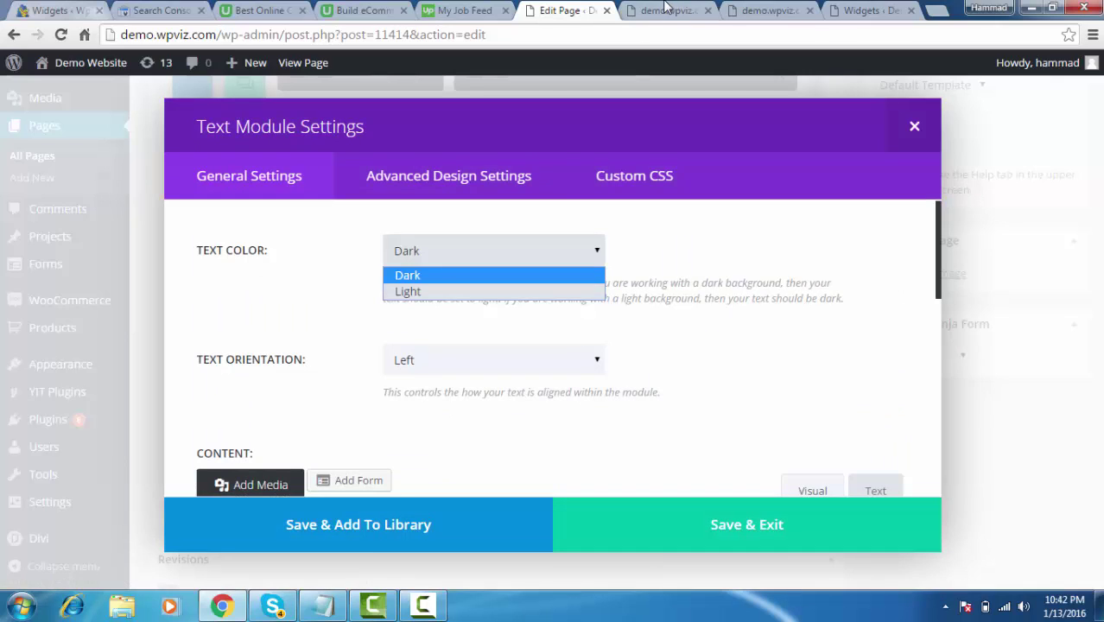
key("ctrl+Tab")
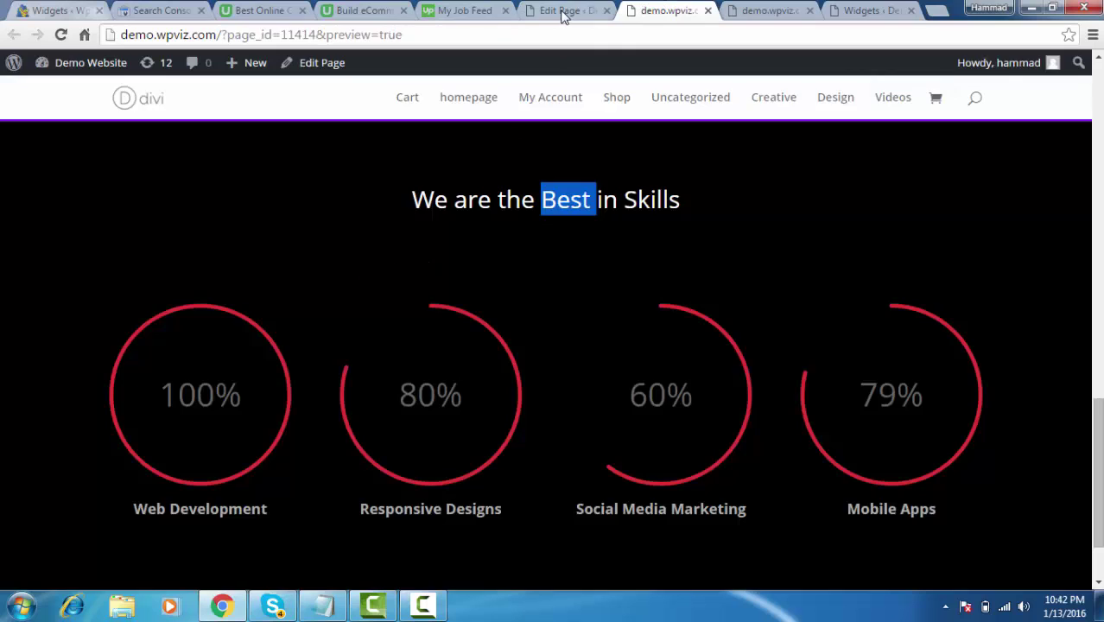
left_click(559, 11)
left_click(436, 252)
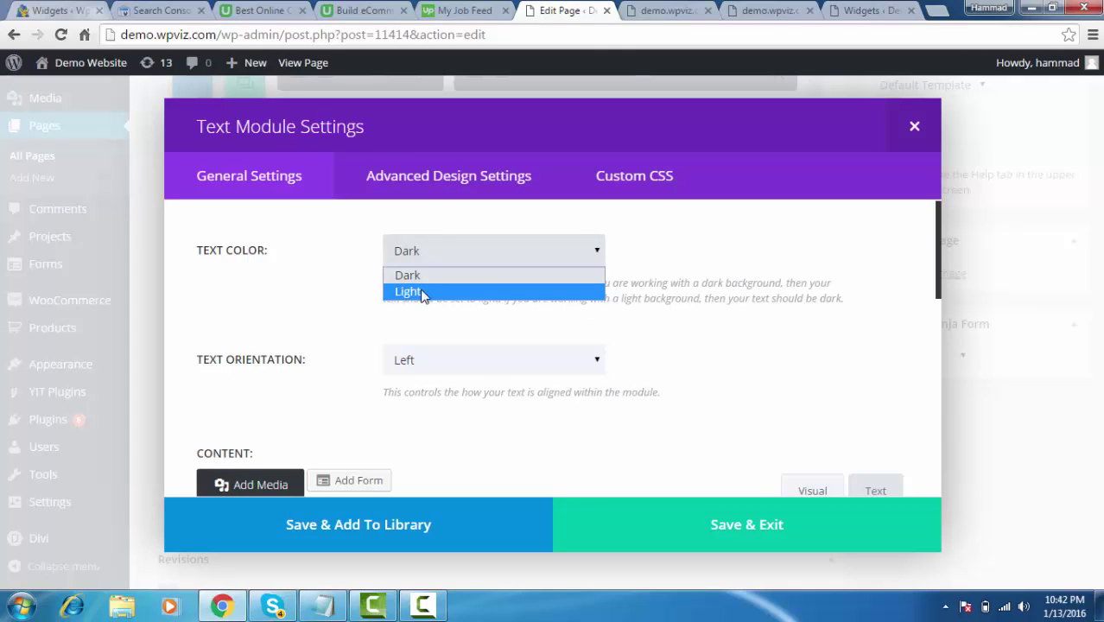
left_click(422, 292)
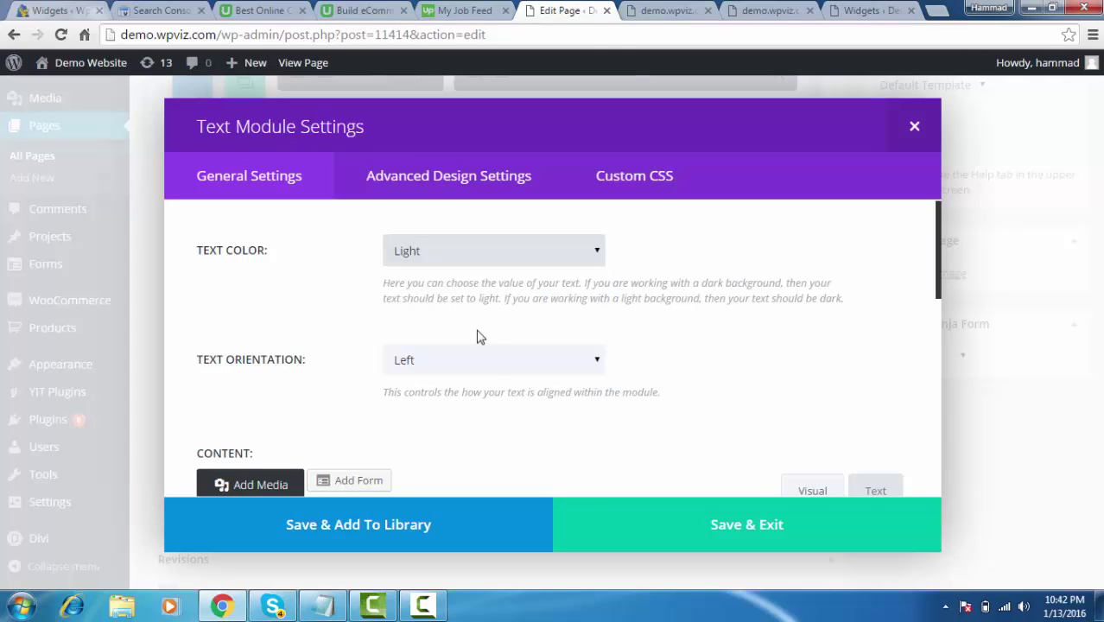
left_click(460, 364)
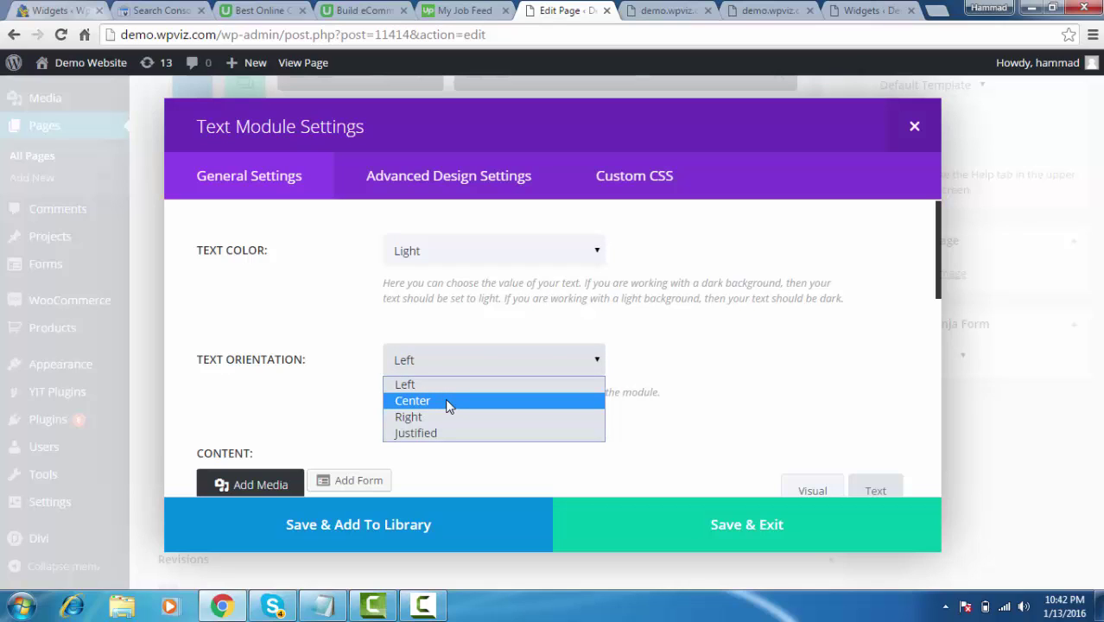
left_click(927, 239)
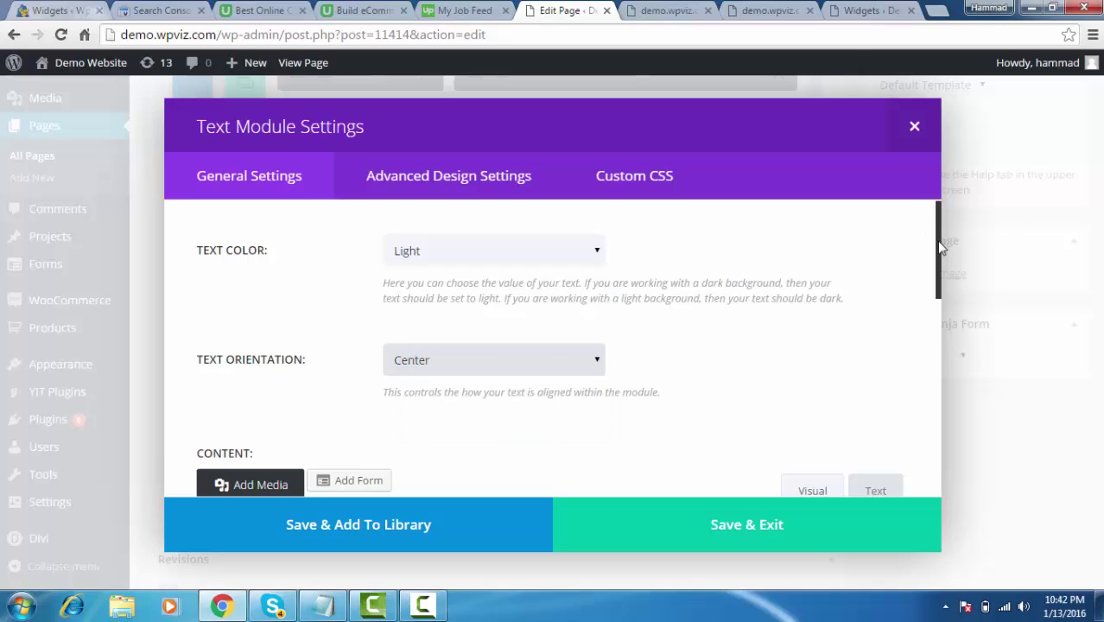
Copy 'We are the Best in Skills' from the example page into the module content.
scroll(785, 344, "down", 2)
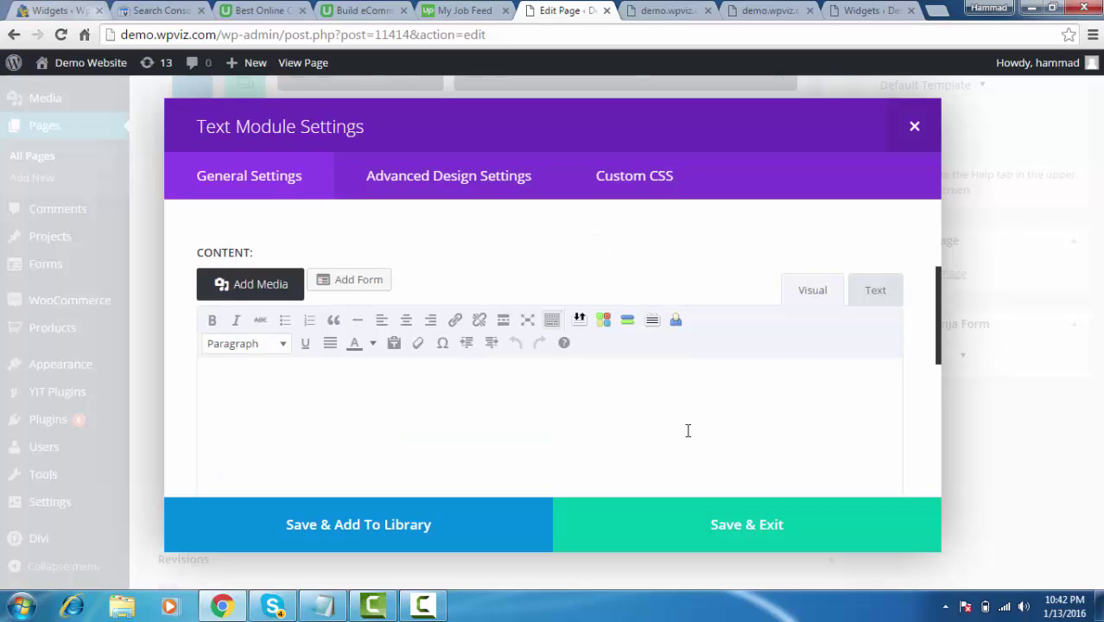
left_click(658, 12)
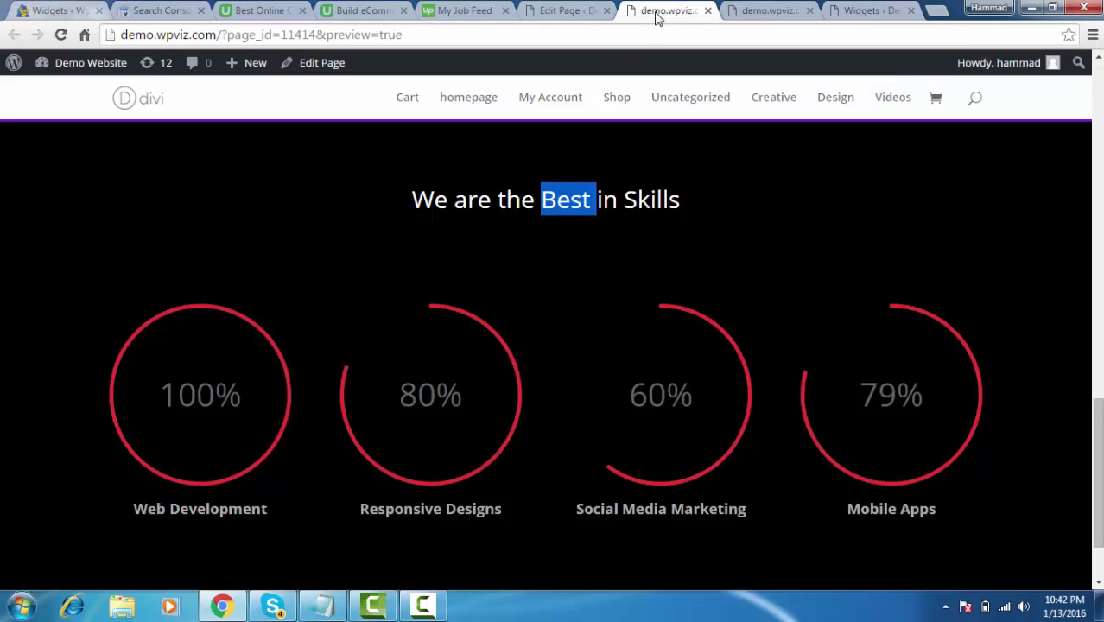
triple_click(474, 199)
key("ctrl+c")
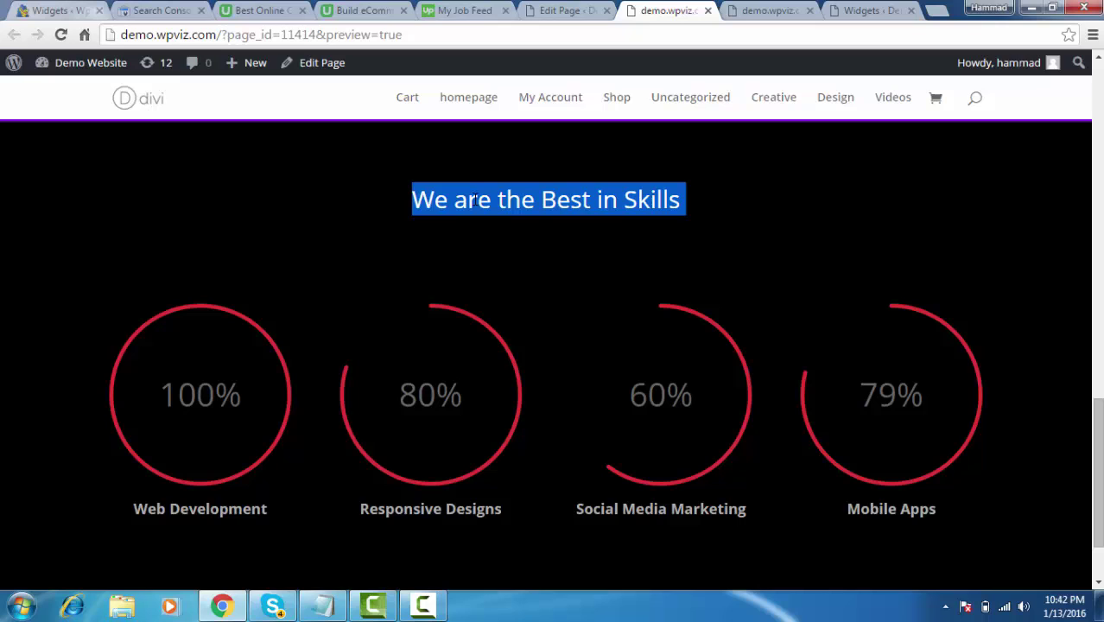
left_click(561, 10)
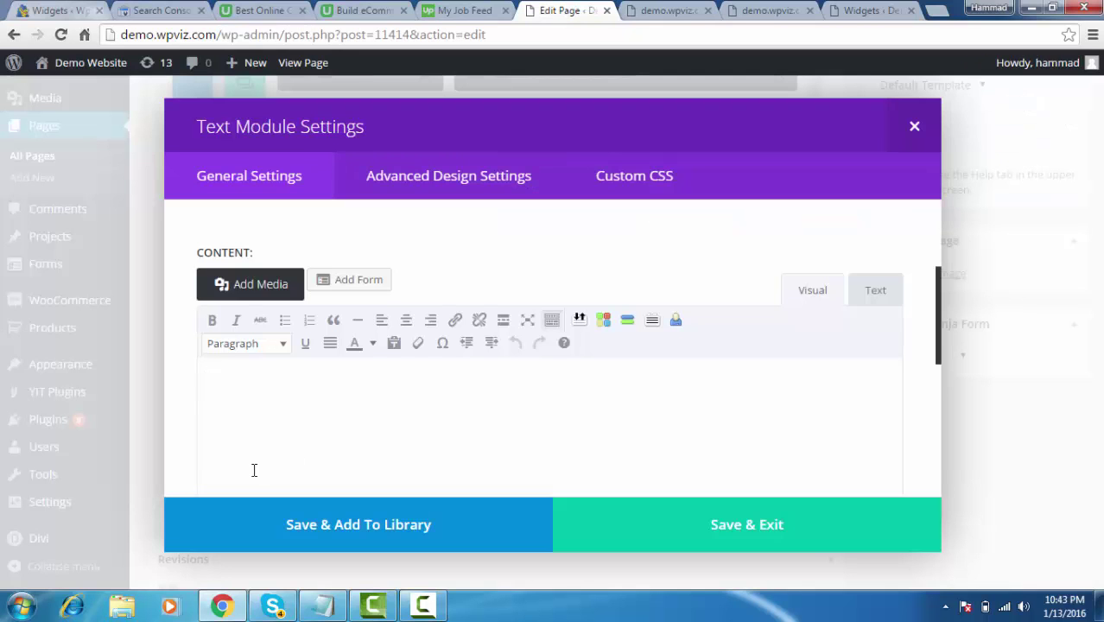
key("ctrl+v")
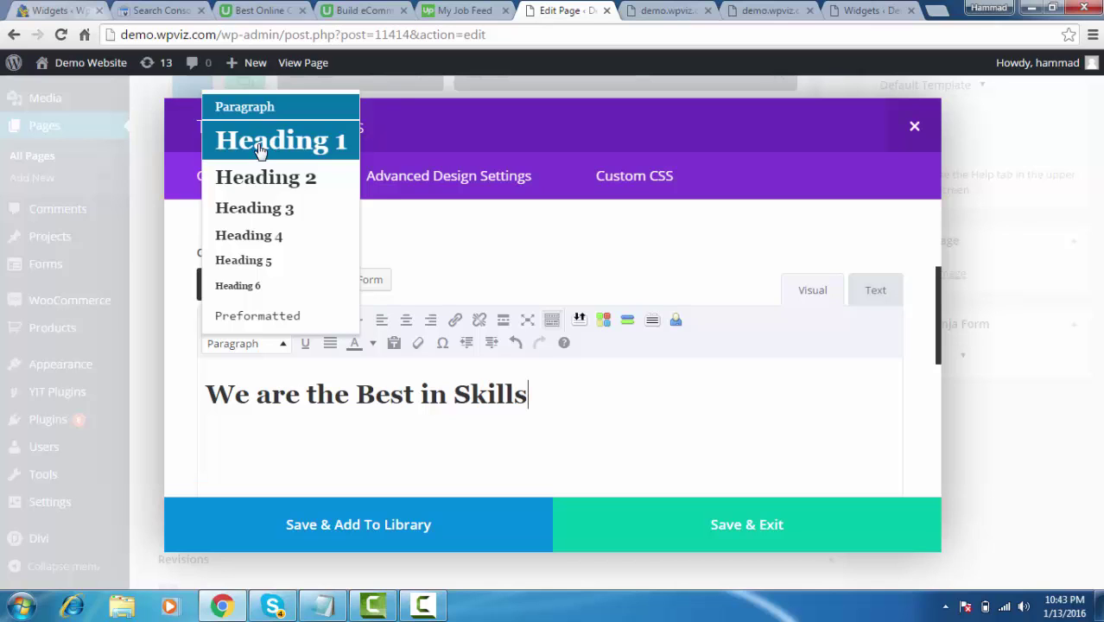
Format the heading line as Heading 1 and save the Text module.
left_click(259, 149)
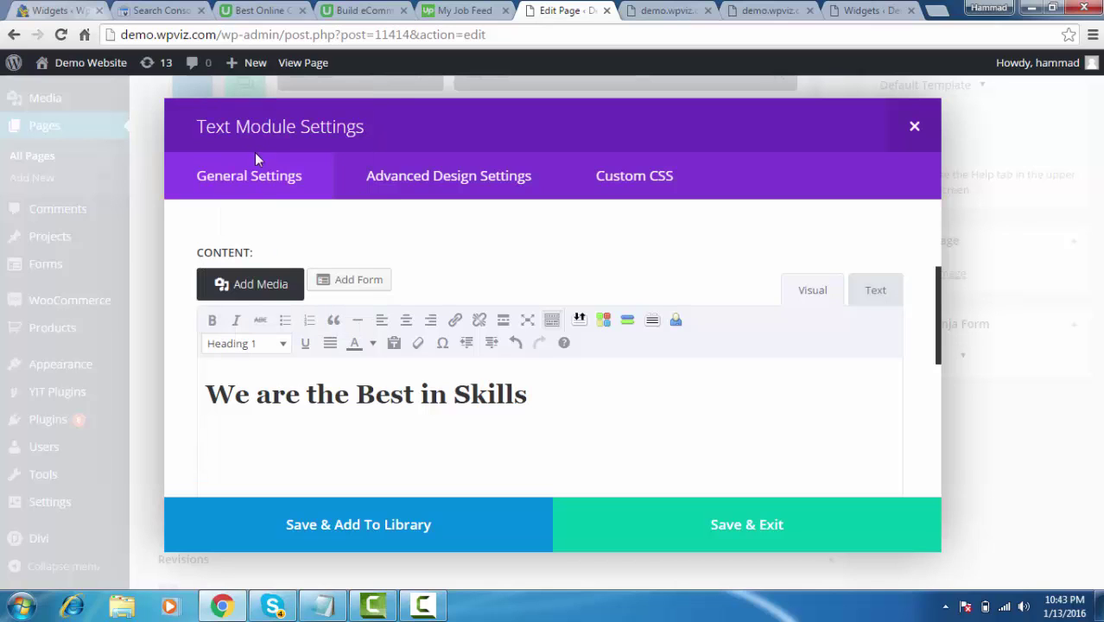
triple_click(333, 395)
left_click(212, 320)
left_click(252, 346)
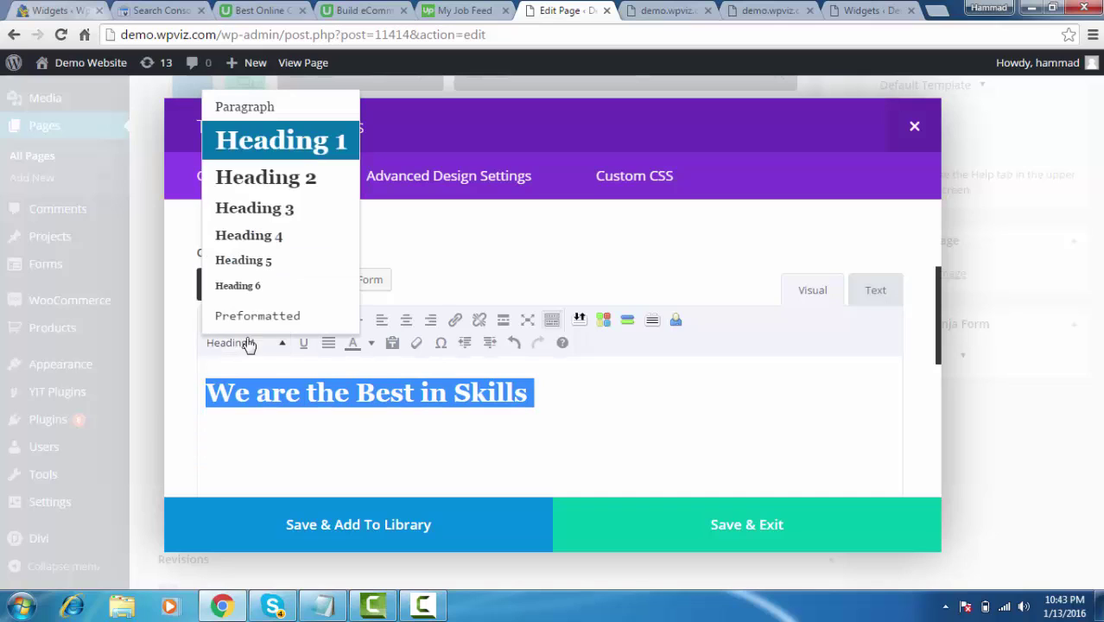
left_click(256, 140)
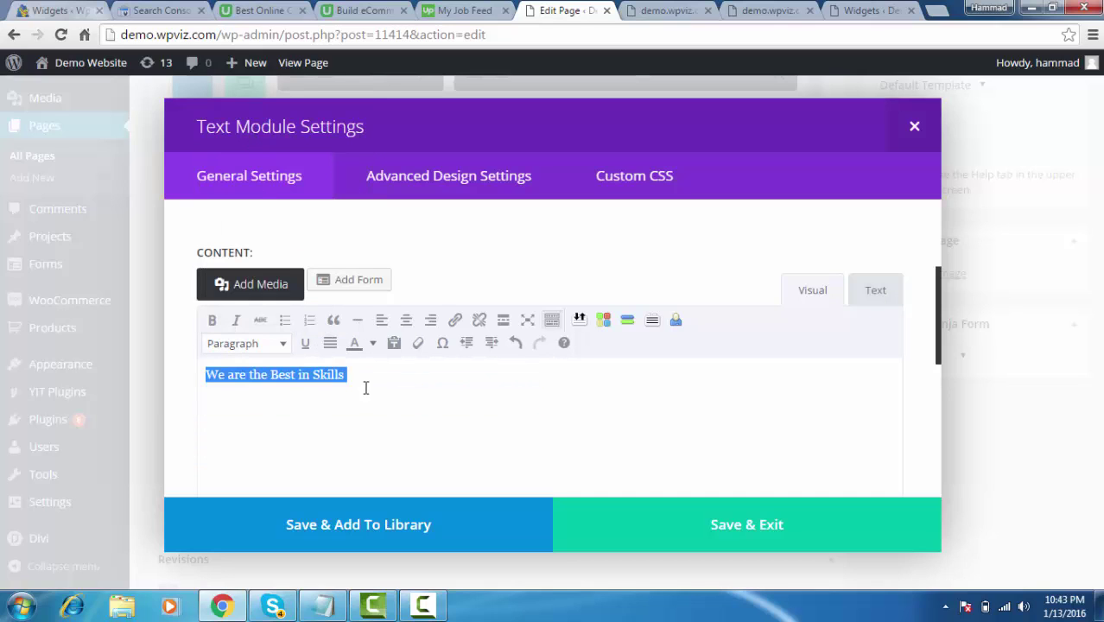
left_click(285, 348)
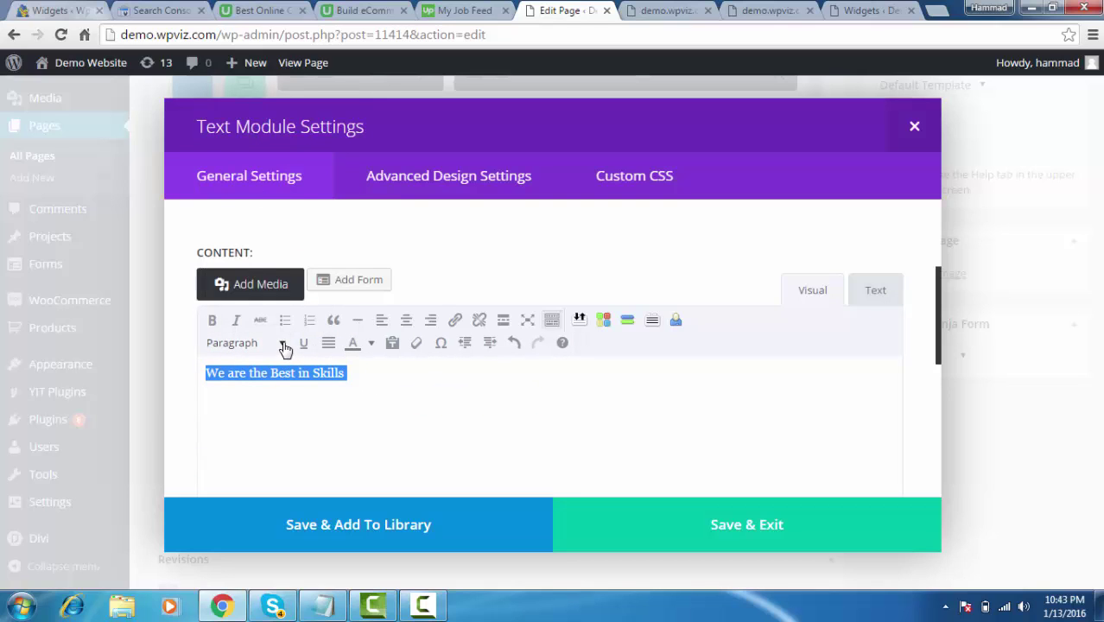
left_click(283, 348)
left_click(256, 145)
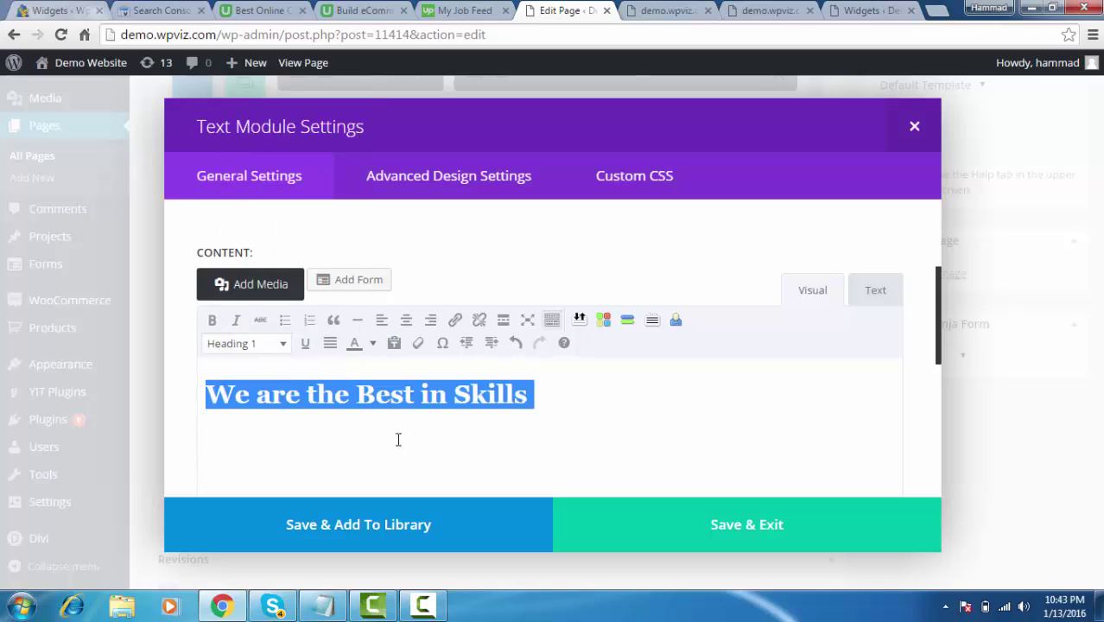
left_click(576, 394)
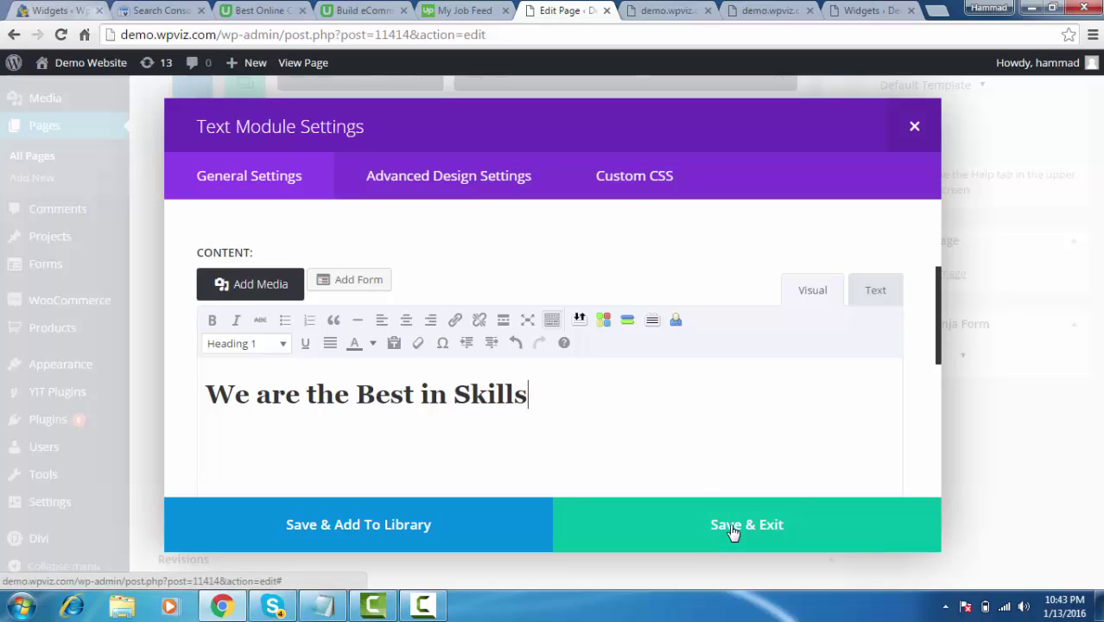
left_click(732, 532)
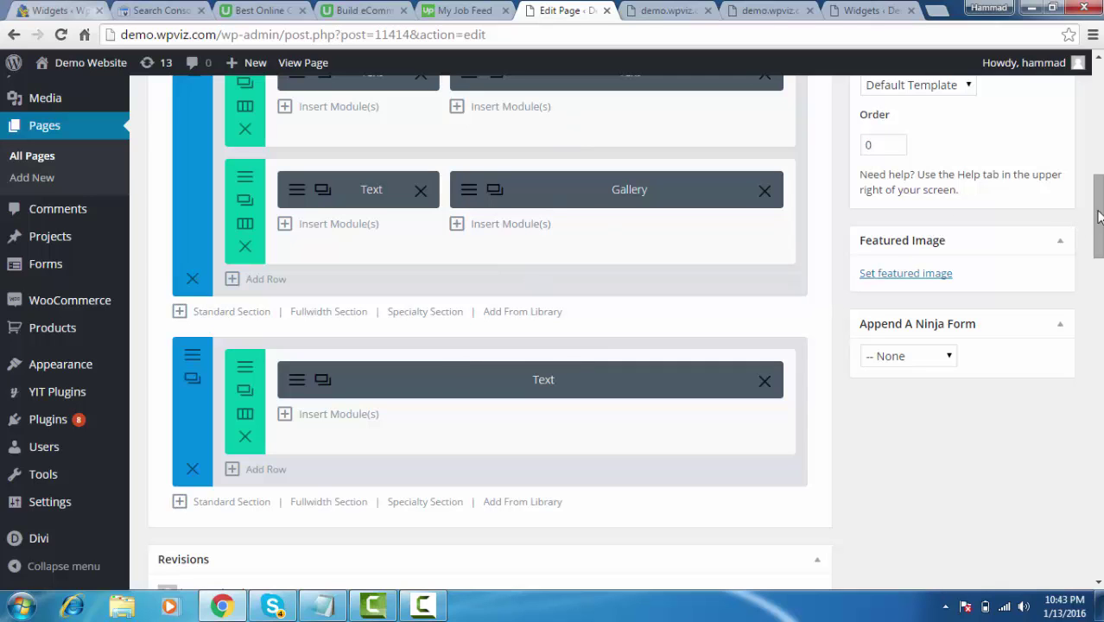
left_click_drag(1099, 216, 1099, 235)
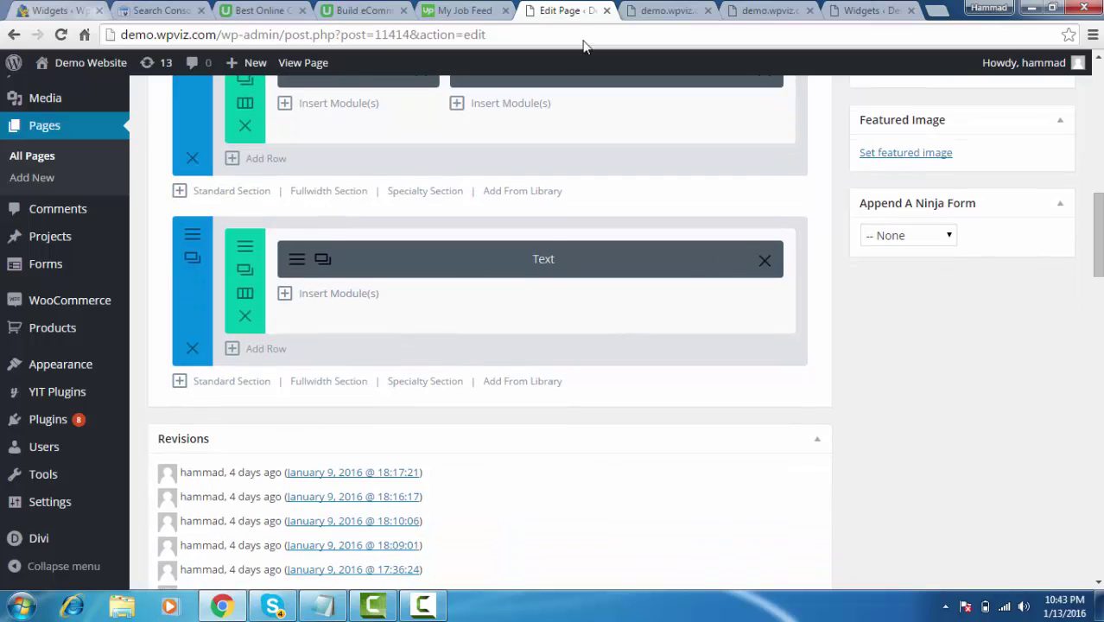
left_click(680, 9)
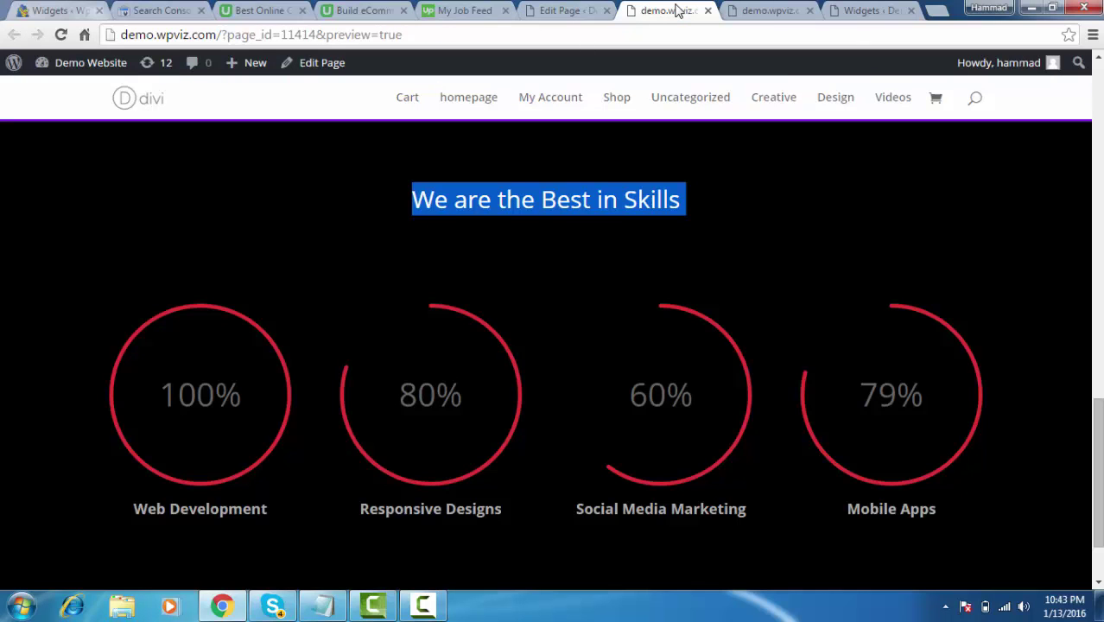
left_click(563, 11)
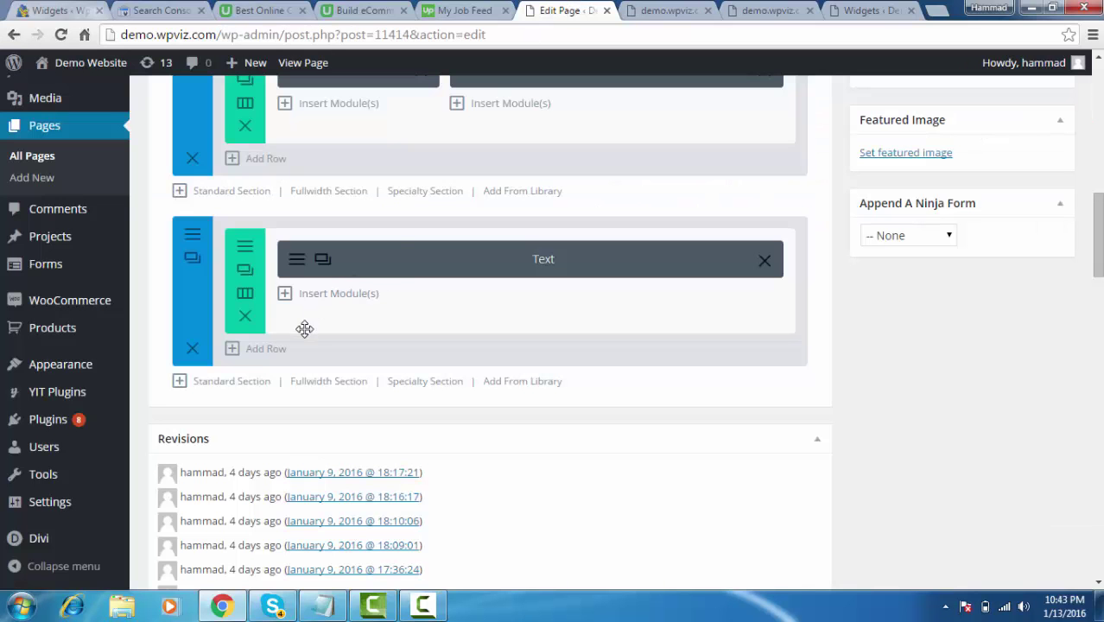
Add a 1/4 1/4 1/4 1/4 four-column row beneath the heading, matching the example layout.
left_click(263, 348)
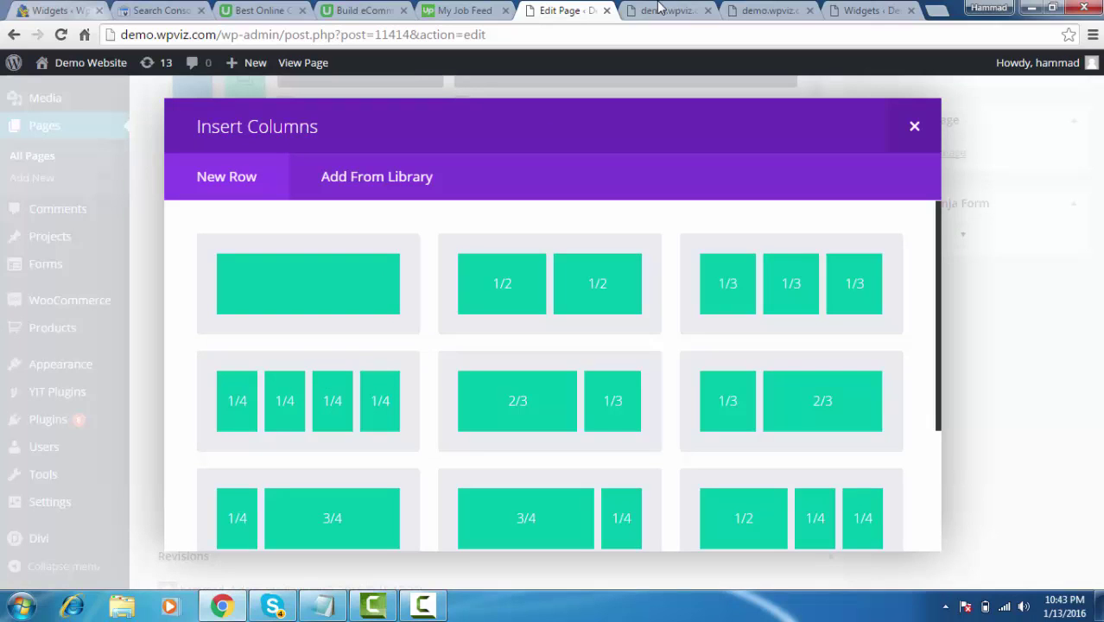
key("ctrl+Tab")
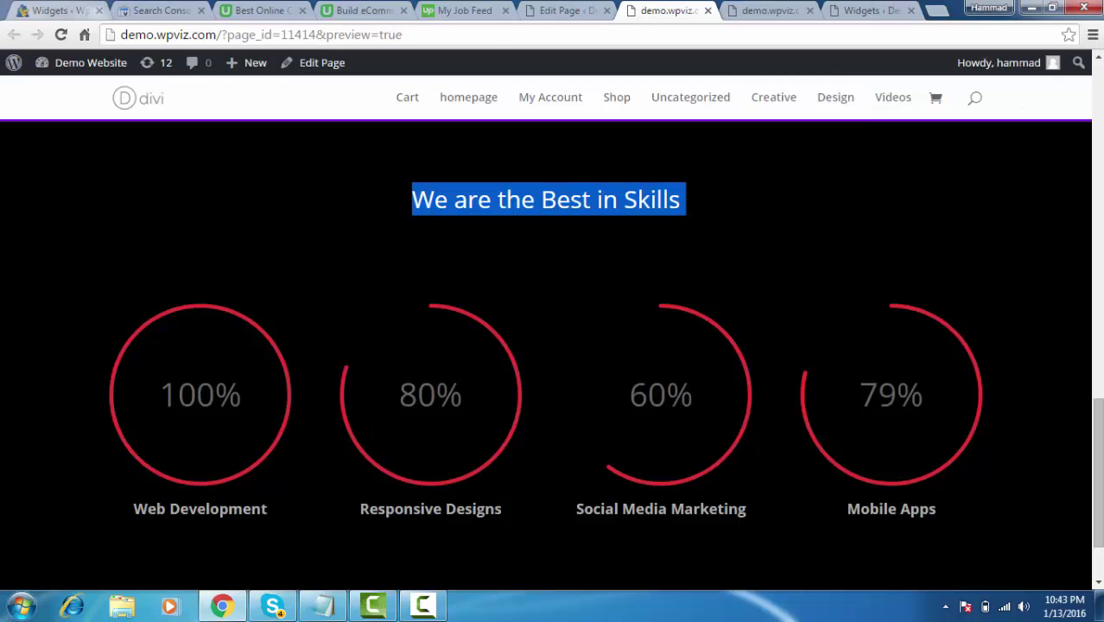
left_click(558, 10)
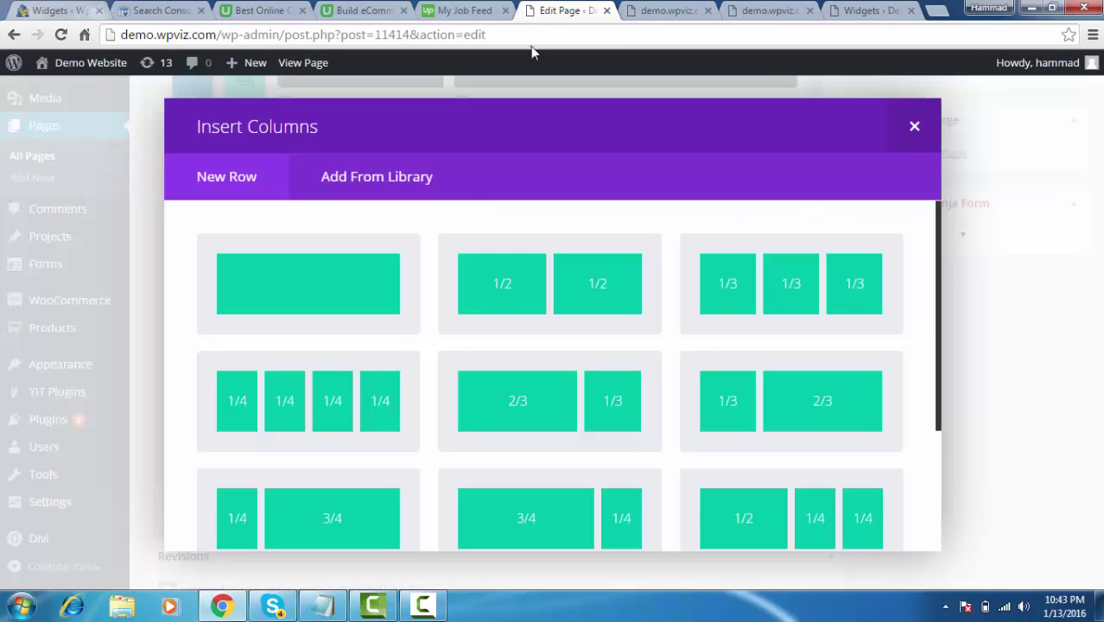
left_click(298, 409)
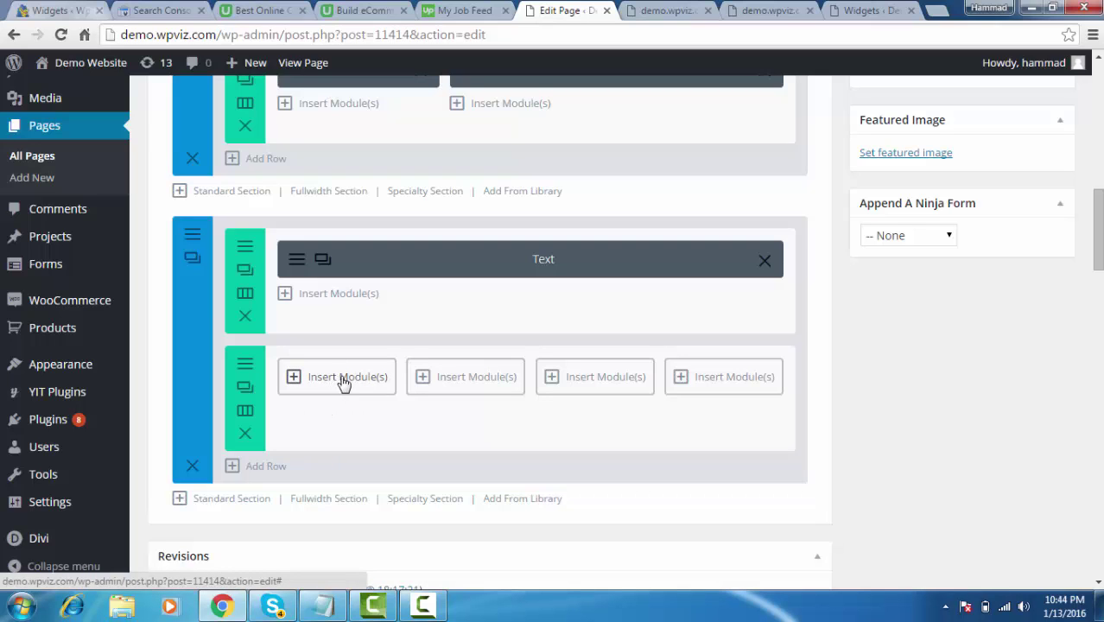
Insert a Circle Counter module into the first quarter-width column.
left_click(344, 380)
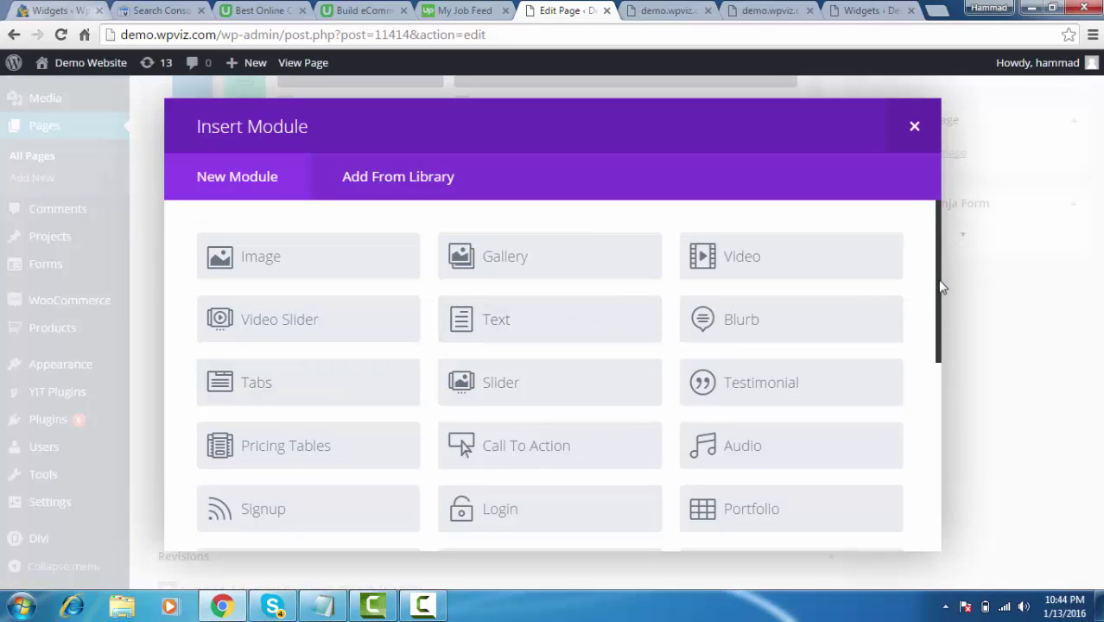
left_click_drag(941, 287, 936, 409)
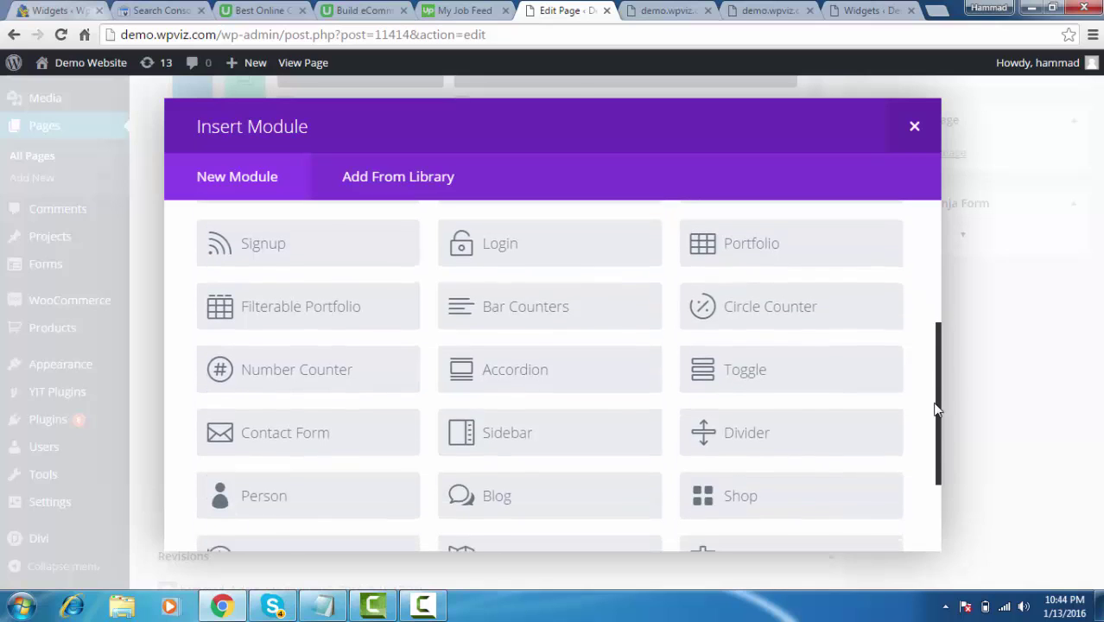
left_click(748, 318)
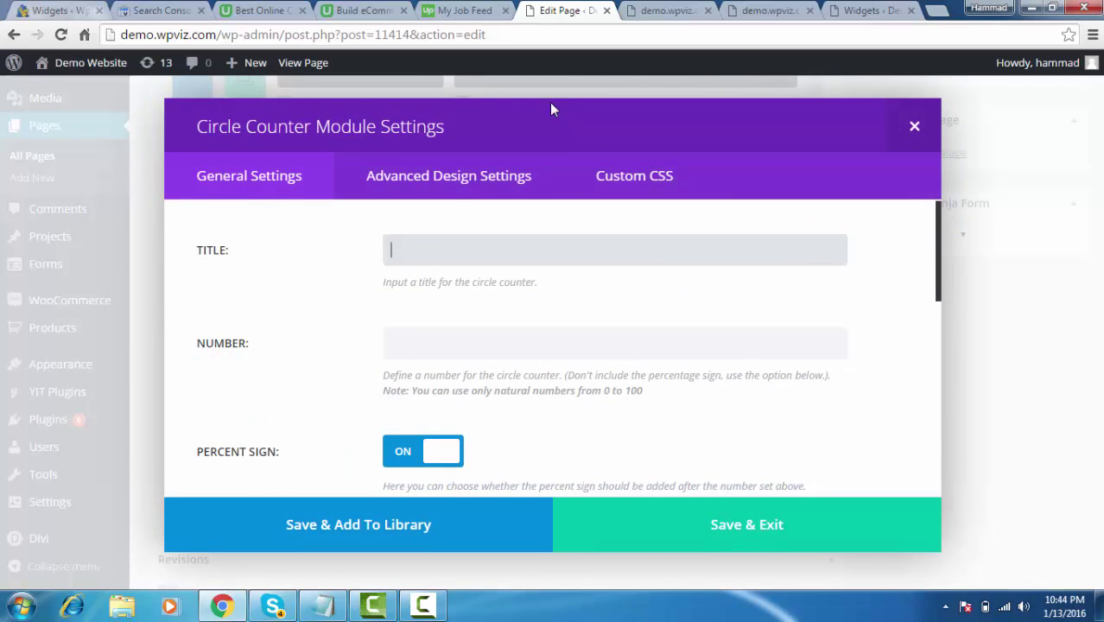
Title the first counter 'Web Development', copied from the example, and set its number to 100.
left_click(656, 12)
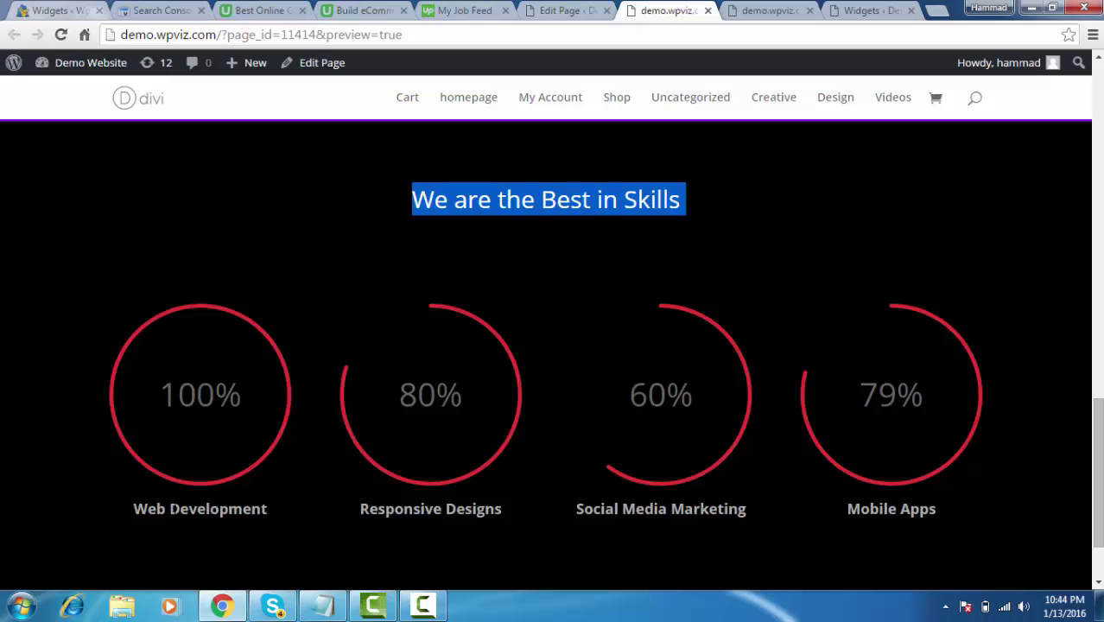
triple_click(173, 509)
left_click(172, 509)
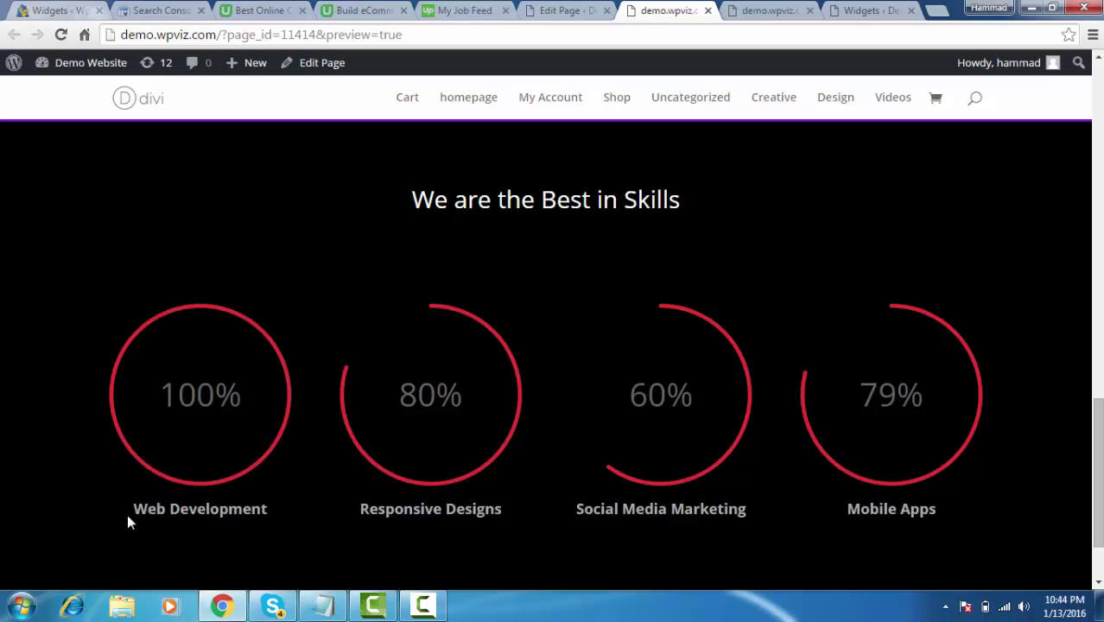
left_click_drag(133, 509, 268, 509)
key("ctrl+c")
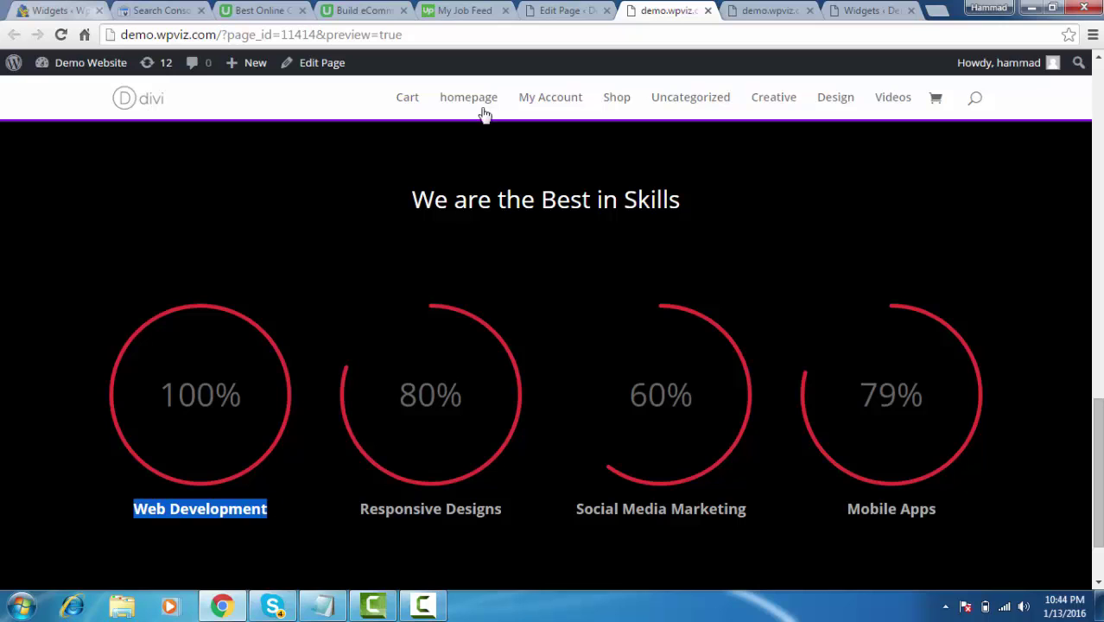
left_click(539, 7)
left_click(397, 250)
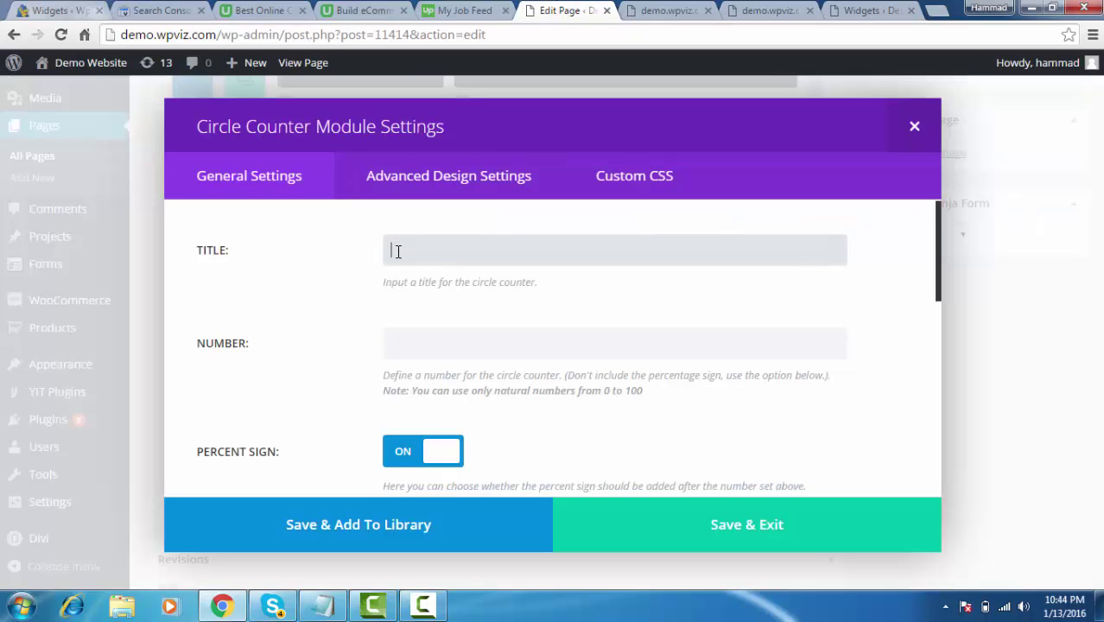
key("ctrl+v")
left_click(422, 338)
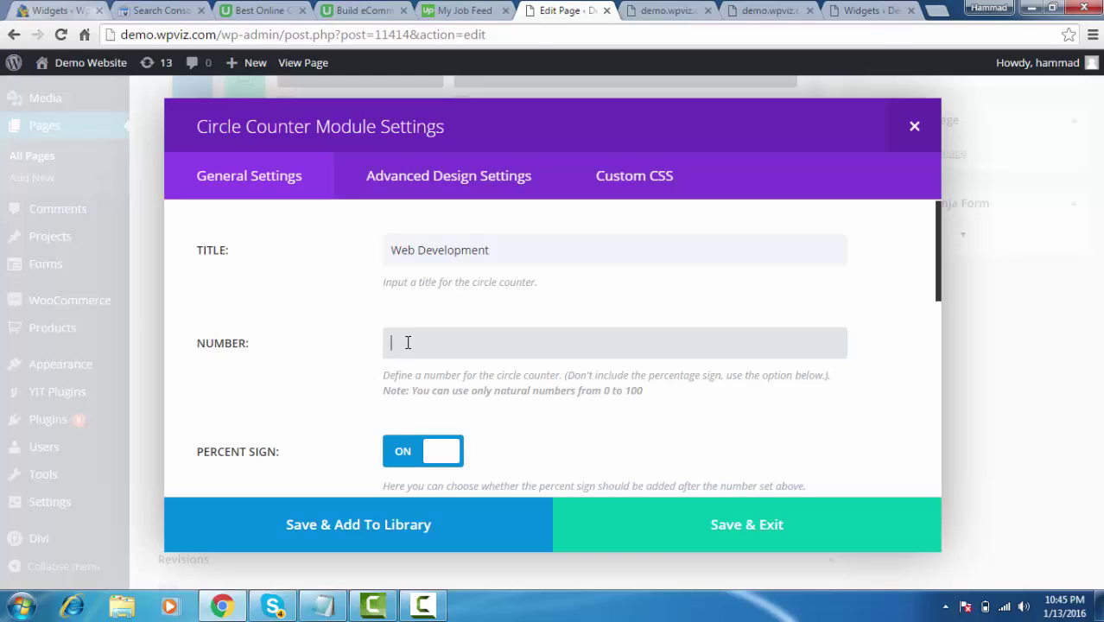
type("10")
type("0")
Compare the counter settings against the example page's four red circle counters.
left_click_drag(940, 295, 941, 328)
scroll(939, 328, "down", 1)
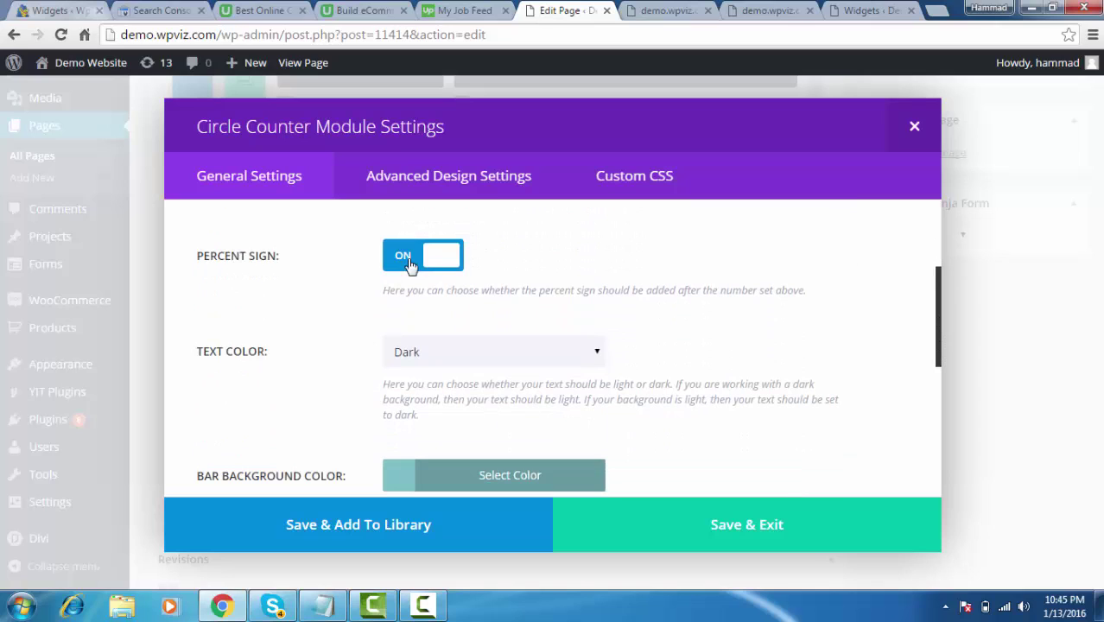
left_click(665, 10)
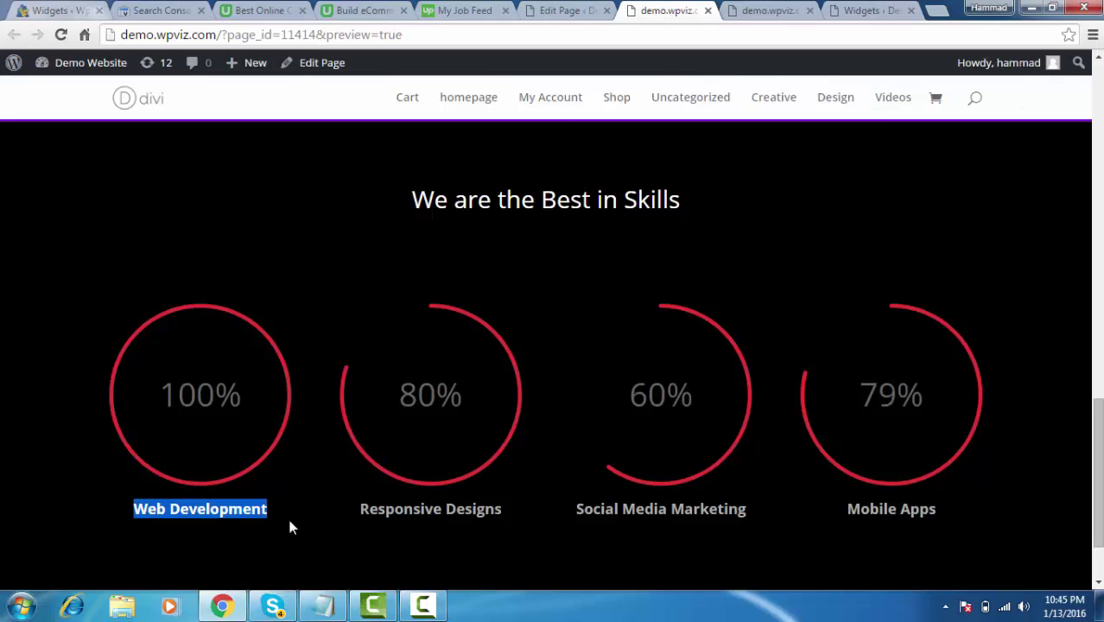
left_click(224, 511)
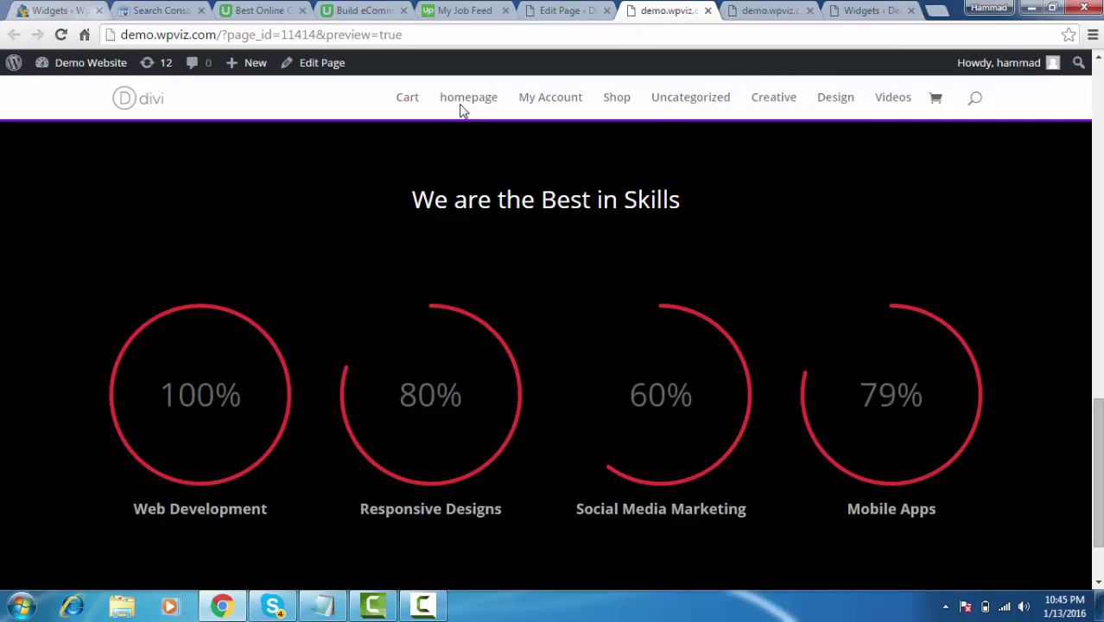
left_click(561, 10)
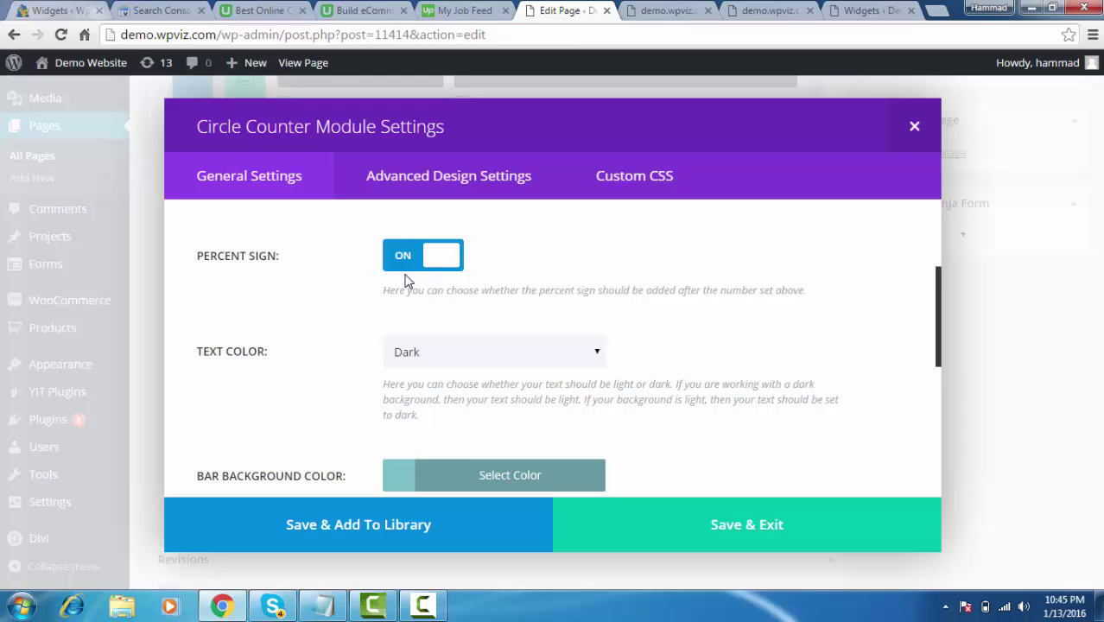
left_click(658, 10)
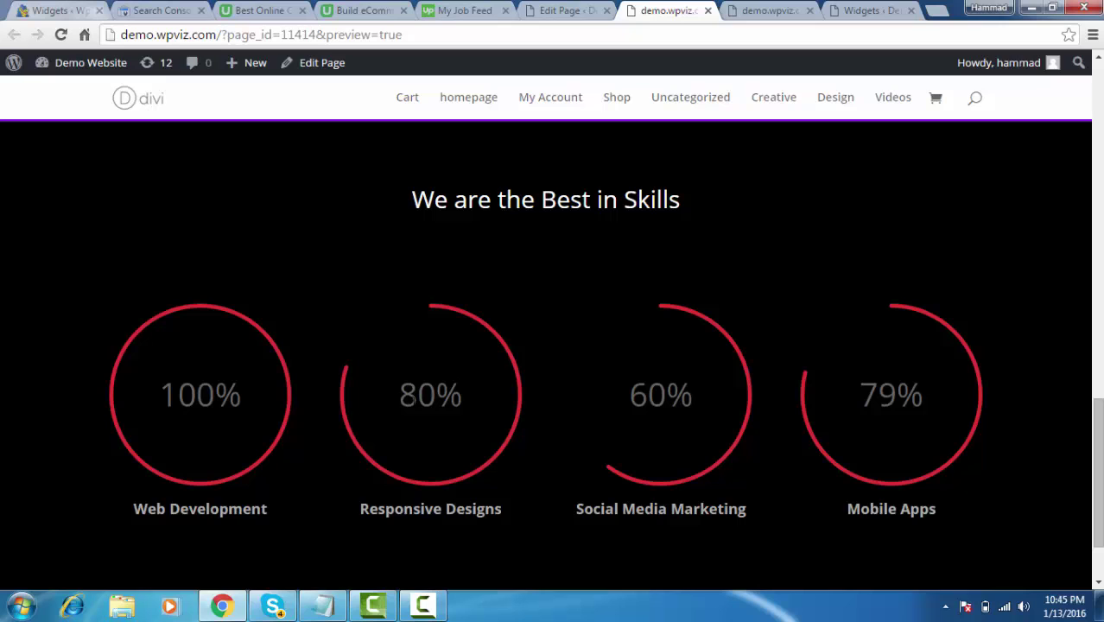
left_click(569, 10)
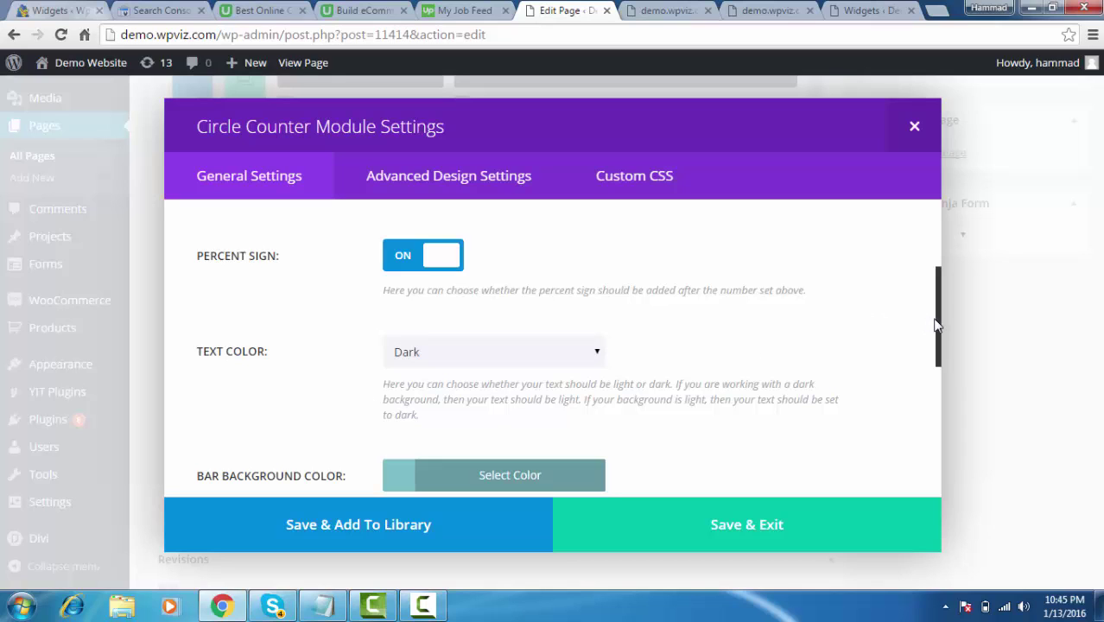
scroll(939, 344, "down", 1)
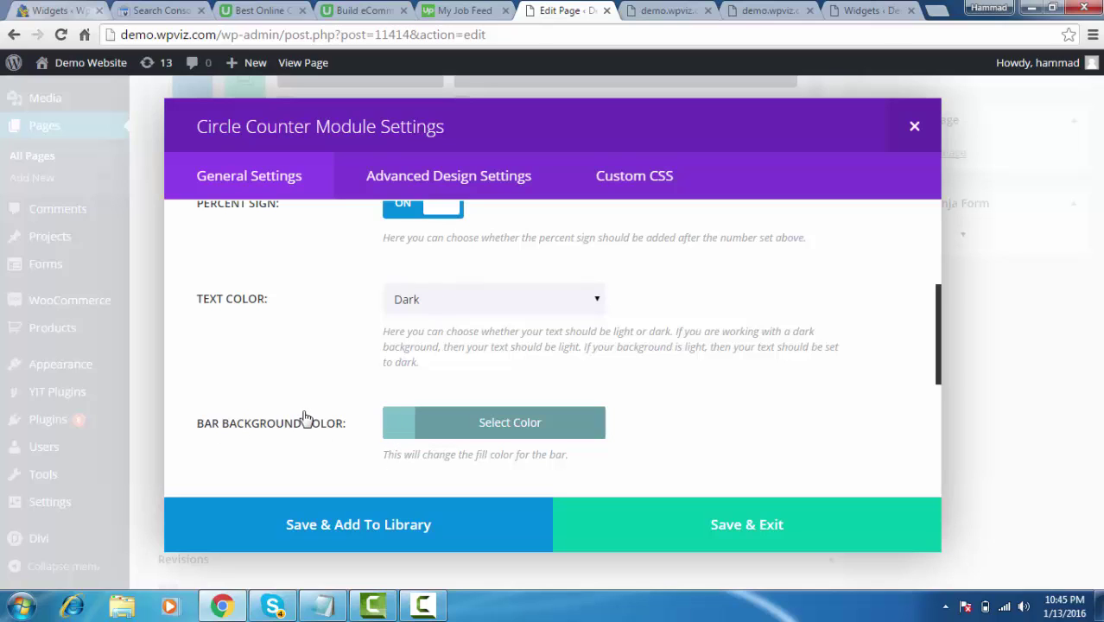
left_click(669, 10)
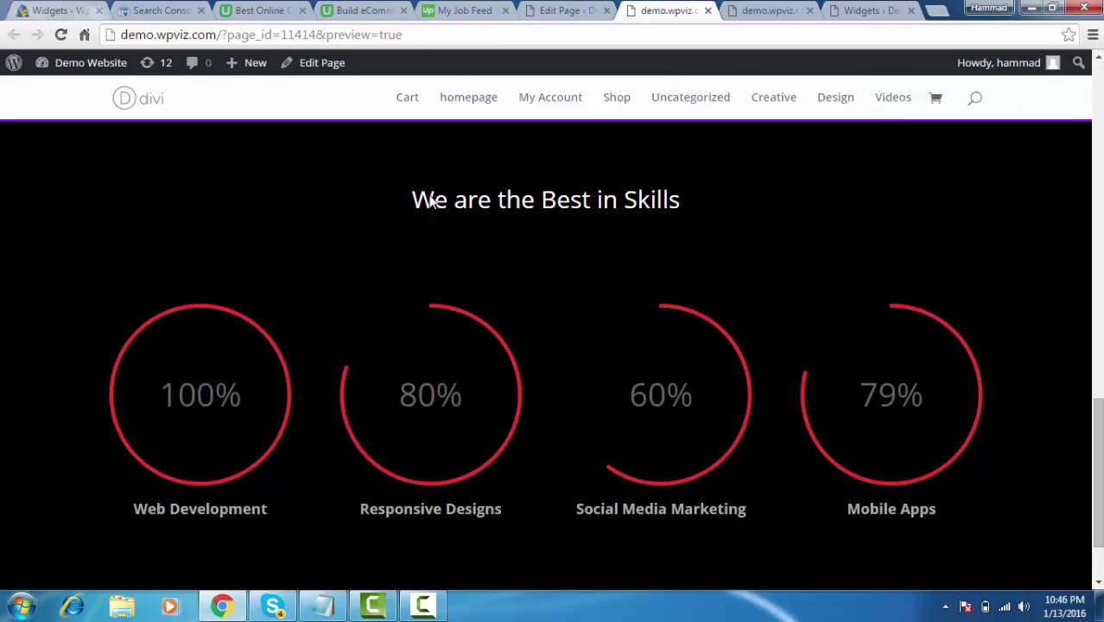
Set the circle counter's Bar Background Color to the red swatch.
left_click(561, 10)
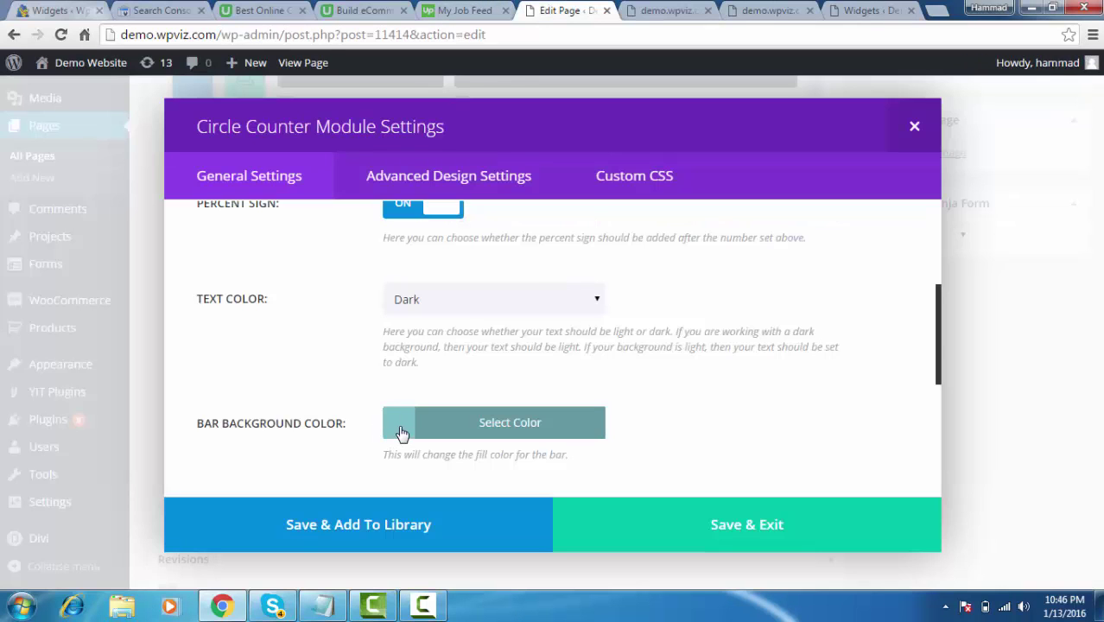
left_click(395, 425)
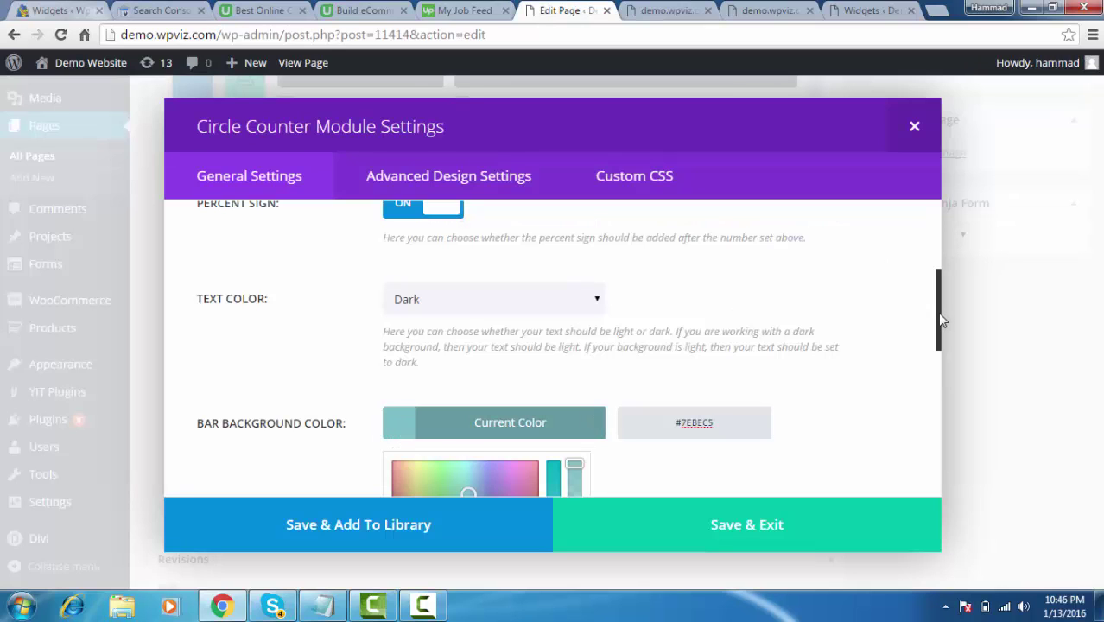
left_click_drag(939, 320, 486, 390)
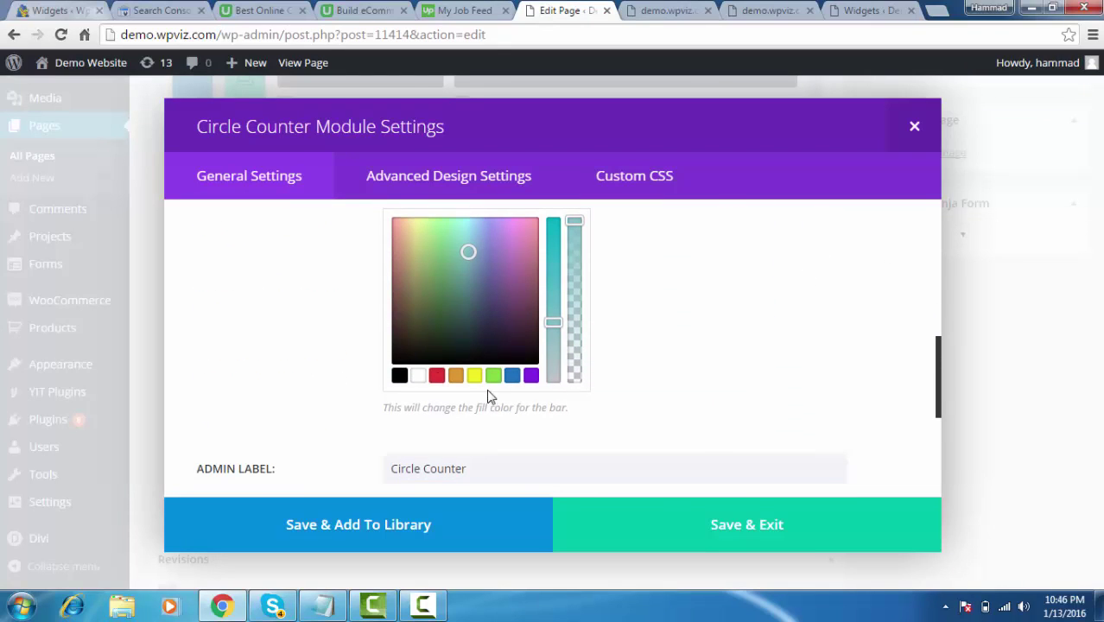
left_click(437, 377)
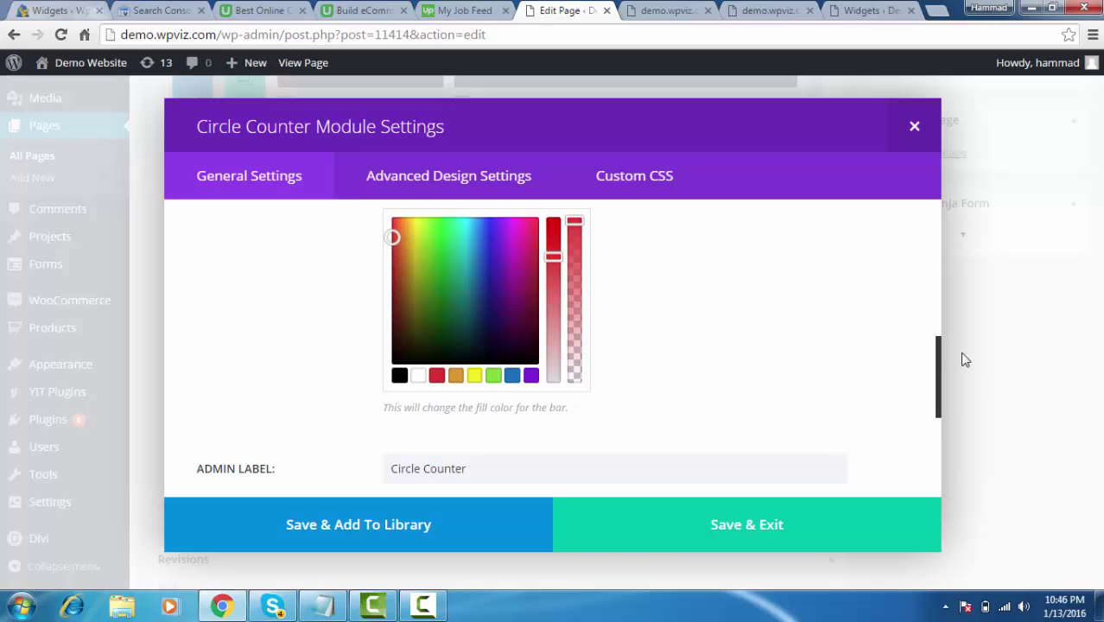
scroll(938, 375, "down", 1)
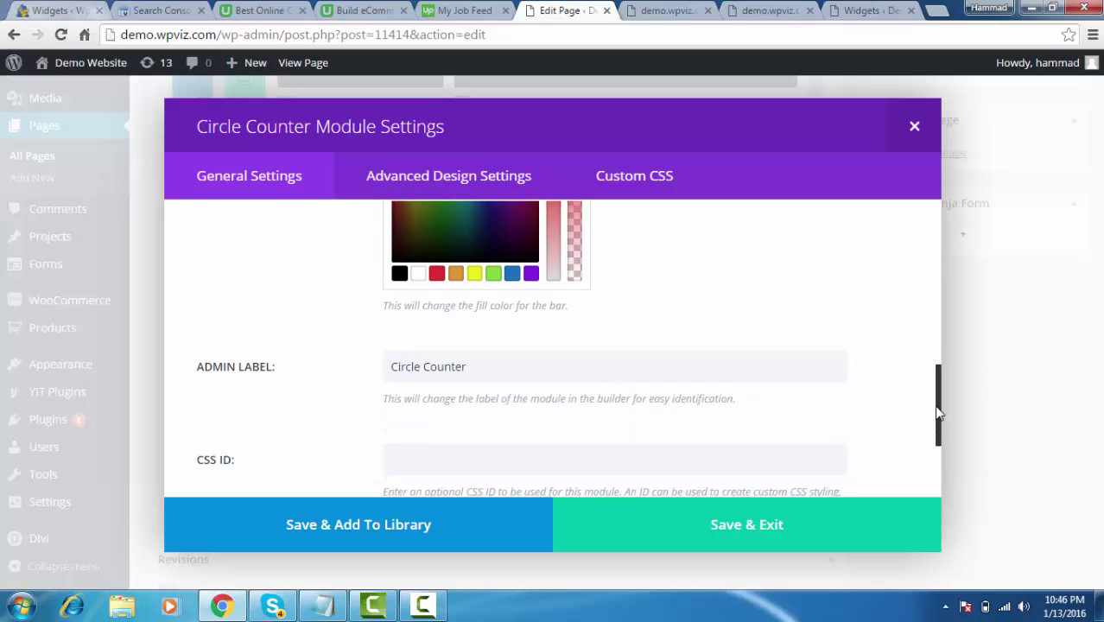
scroll(938, 393, "up", 1)
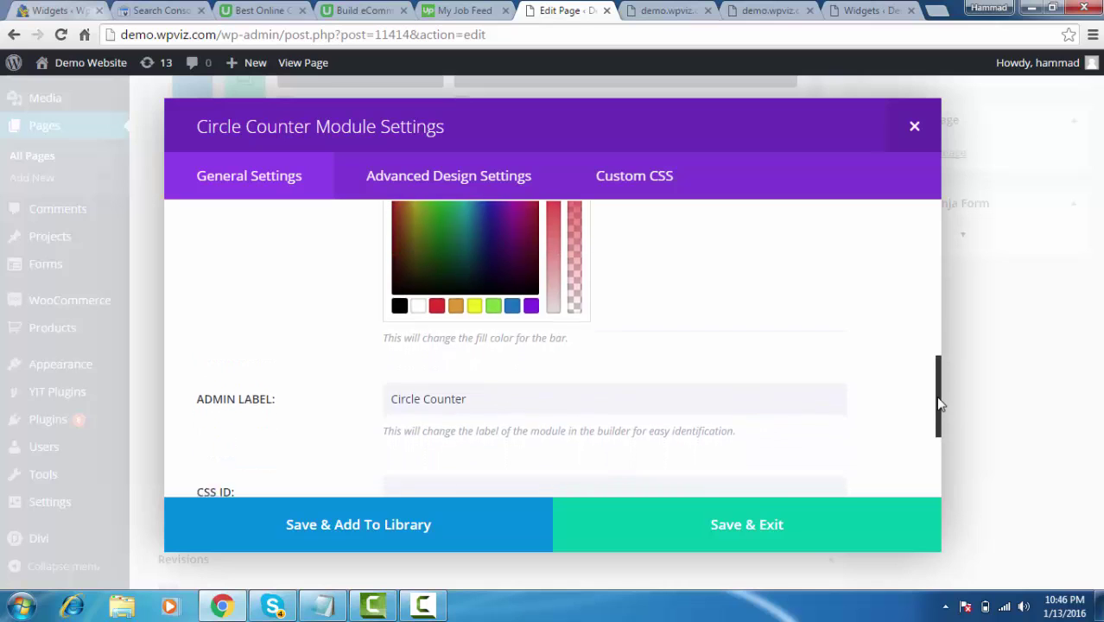
left_click_drag(939, 400, 939, 428)
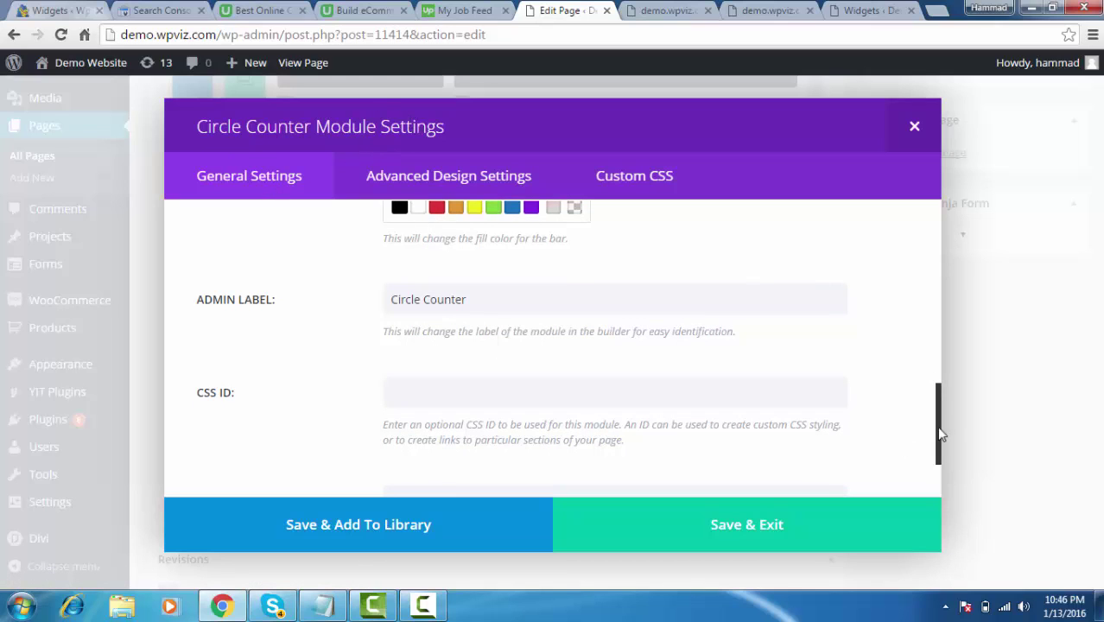
left_click_drag(939, 432, 959, 246)
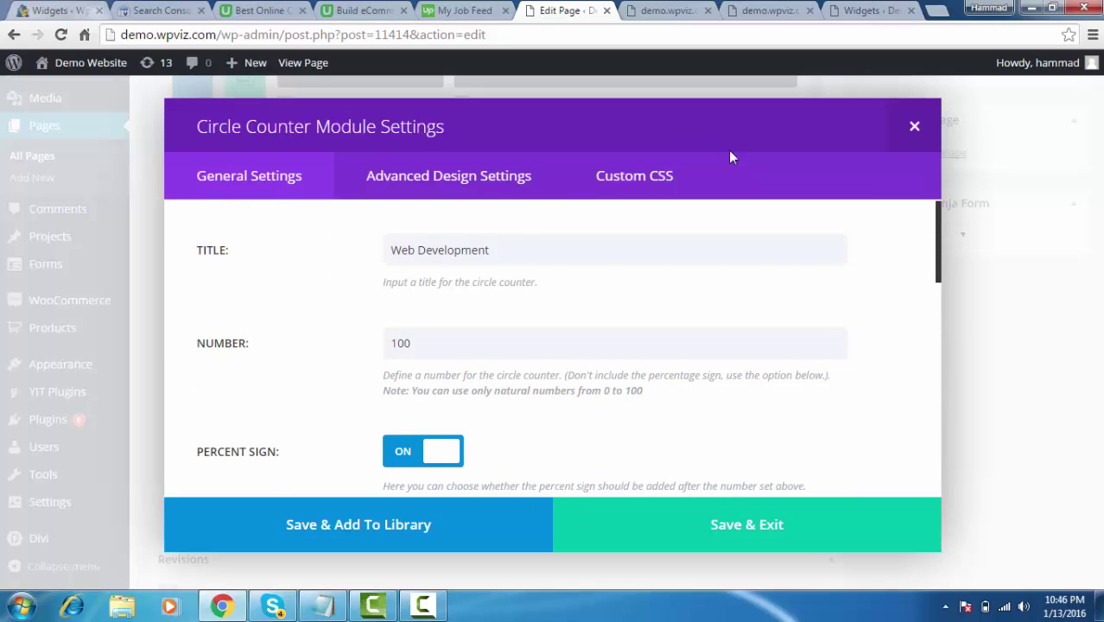
Make the circle counter's Title Font bold in the Advanced design settings.
left_click(418, 182)
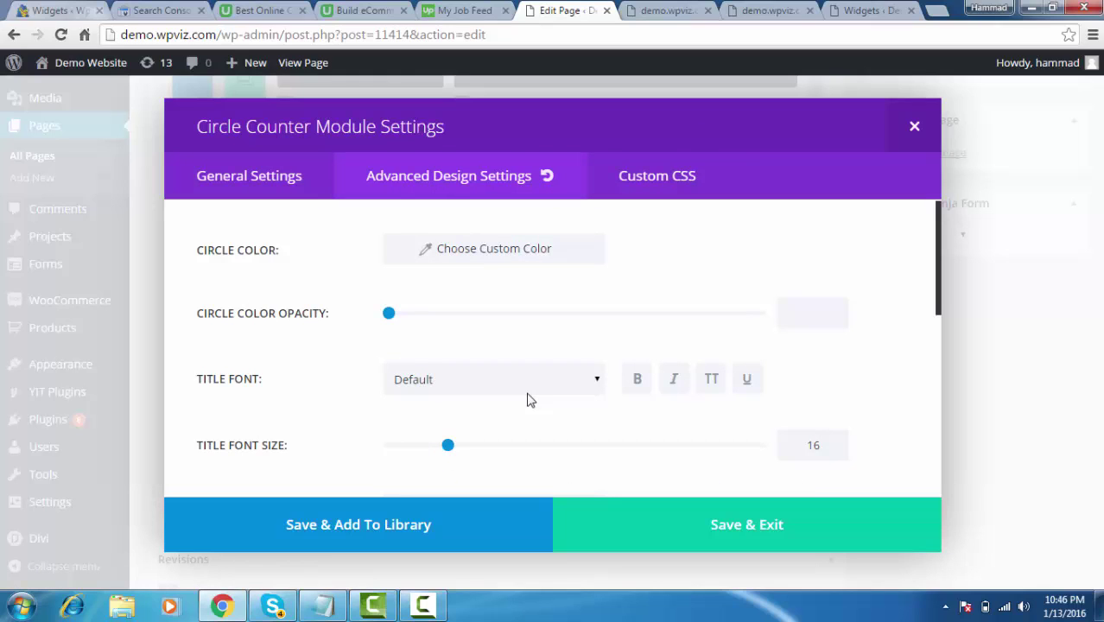
left_click(636, 383)
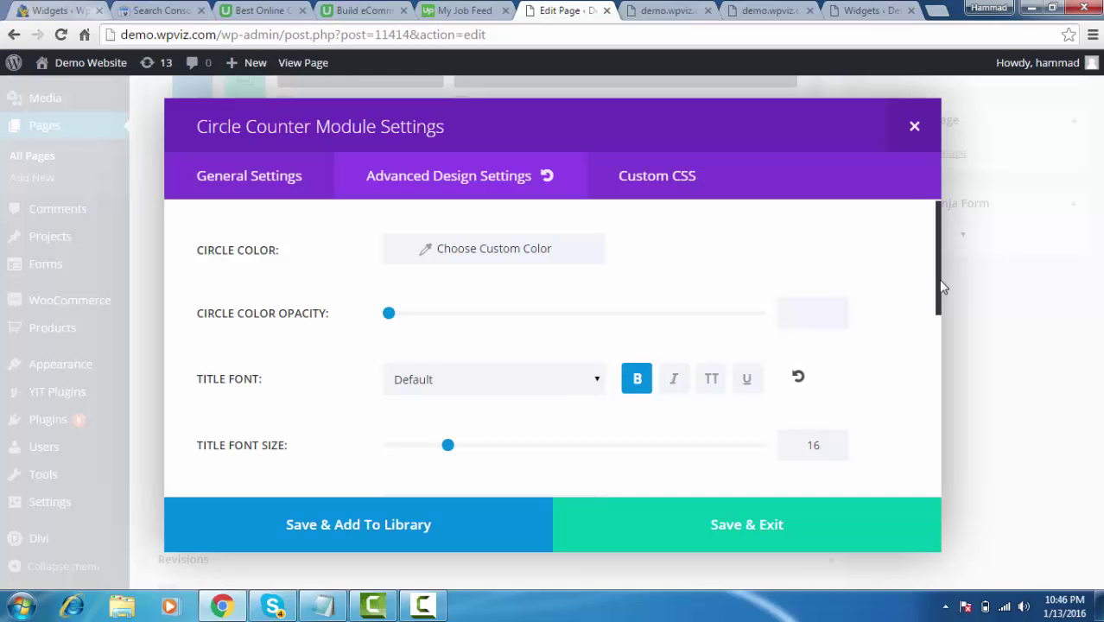
left_click_drag(940, 286, 930, 474)
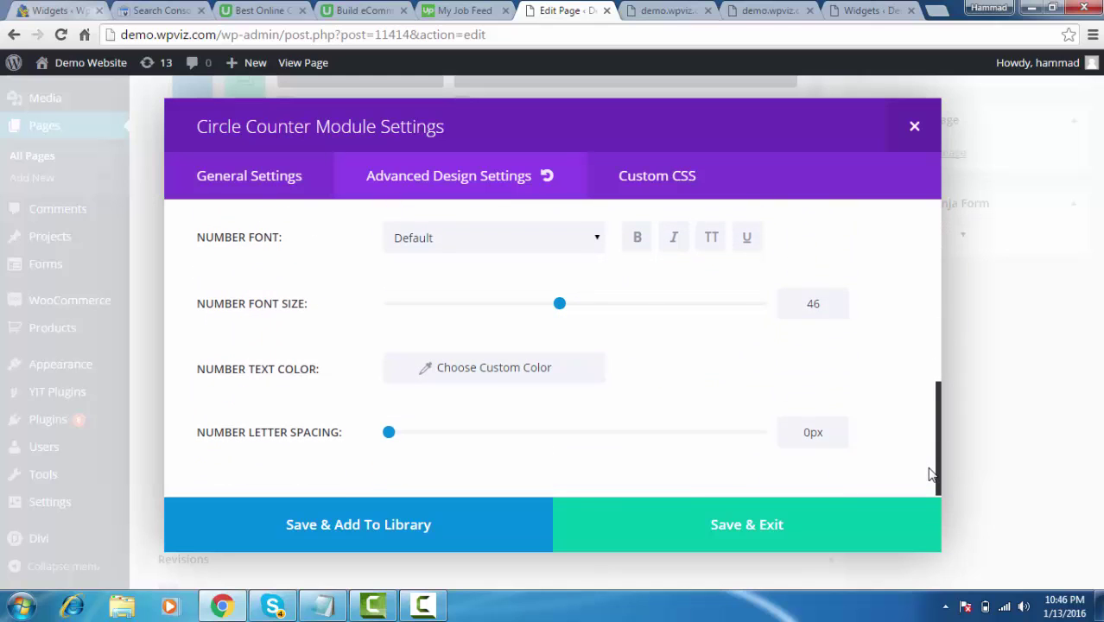
Save the Web Development counter and place duplicates in the second, third and fourth columns.
left_click(731, 528)
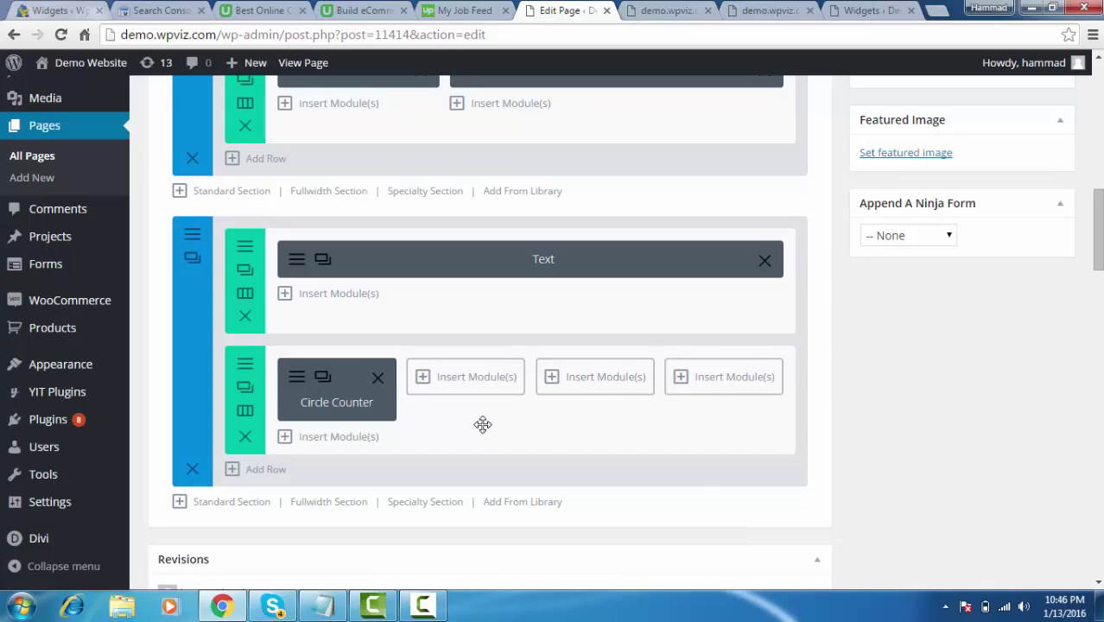
left_click(323, 381)
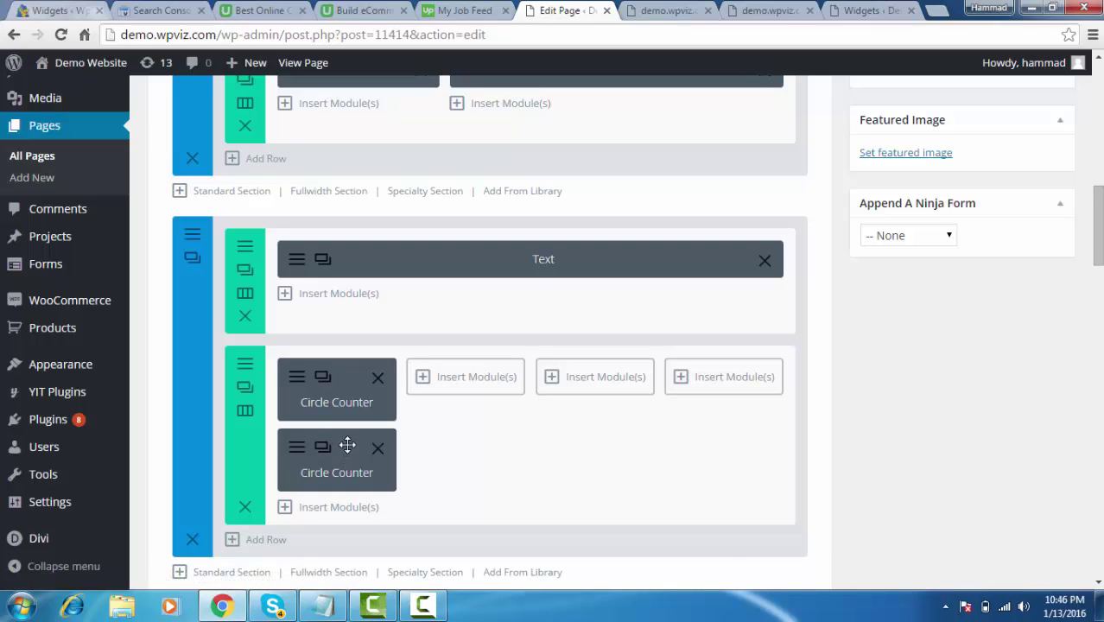
left_click_drag(348, 445, 473, 359)
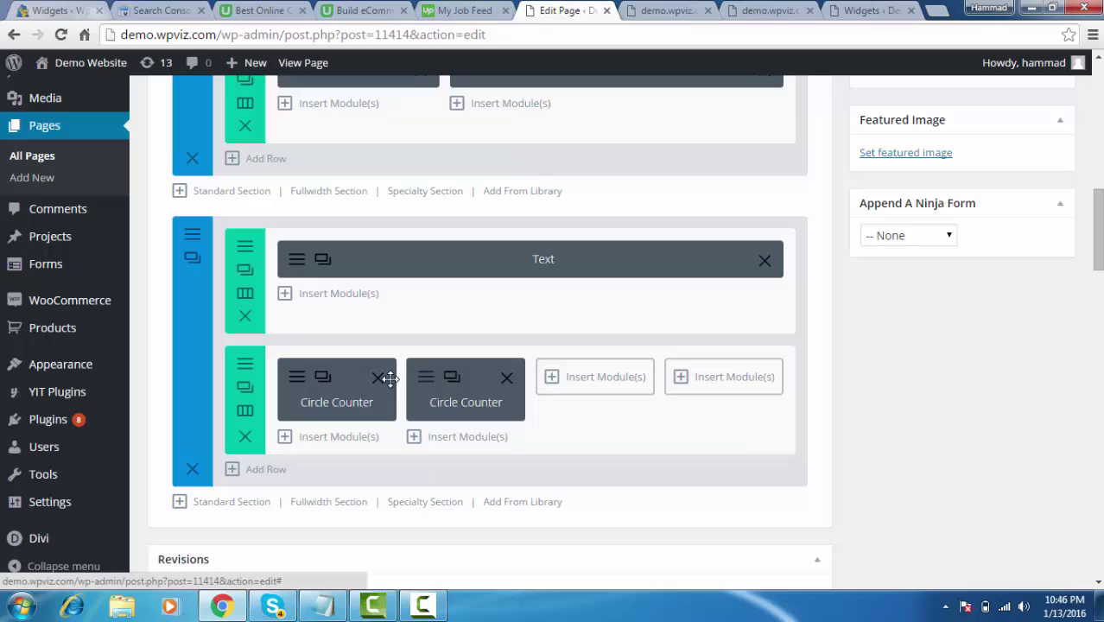
double_click(322, 381)
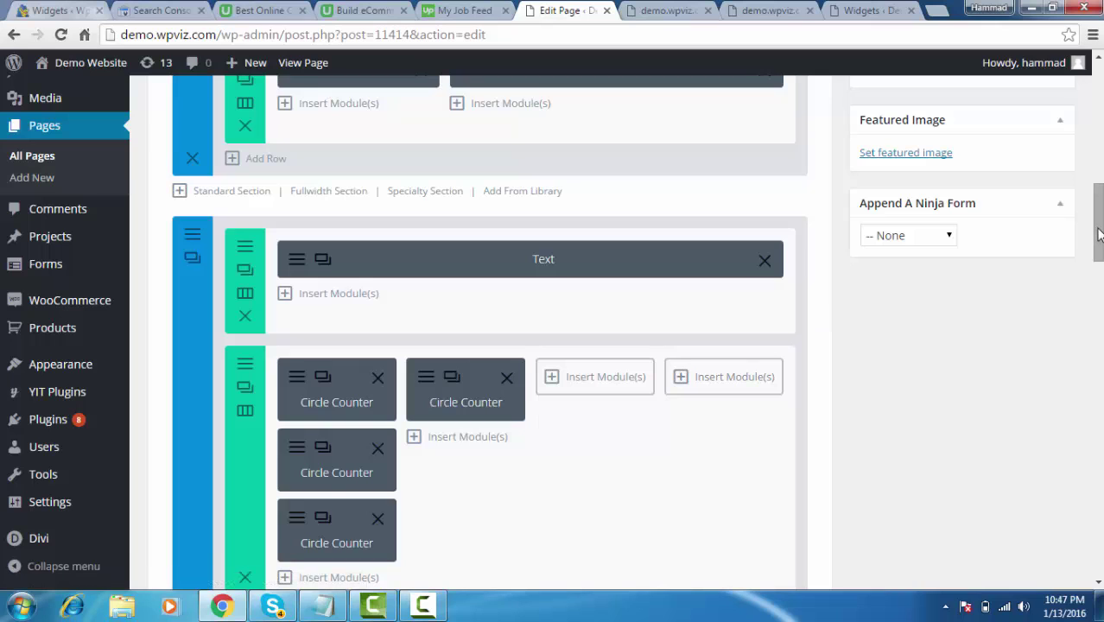
left_click_drag(1097, 234, 1093, 249)
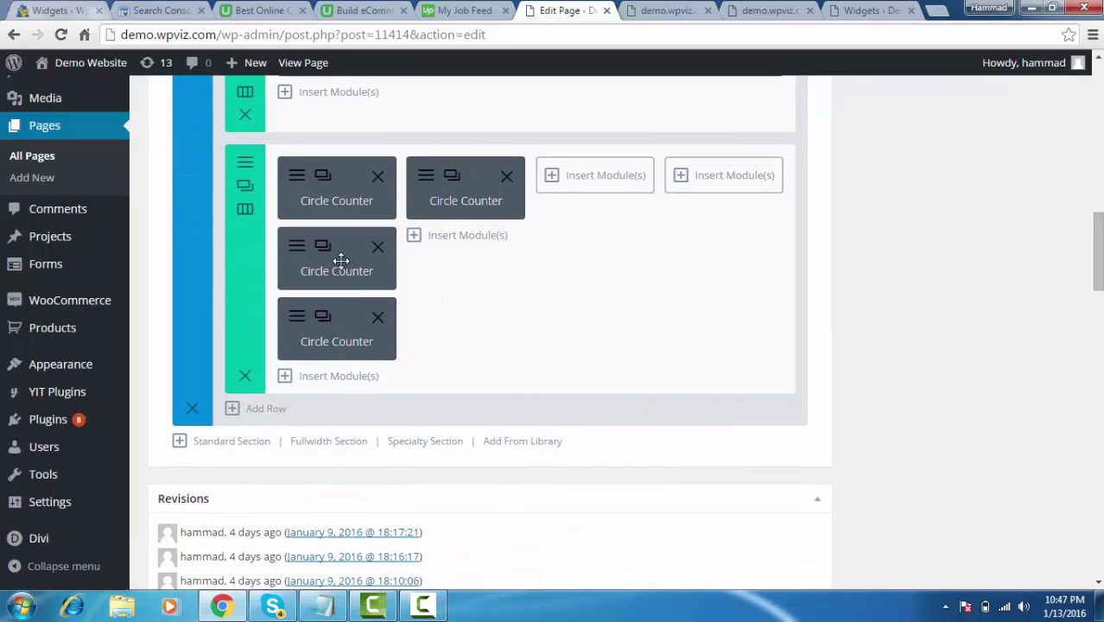
mouse_move(345, 251)
left_mouse_down()
mouse_move(396, 248)
mouse_move(609, 175)
left_mouse_up()
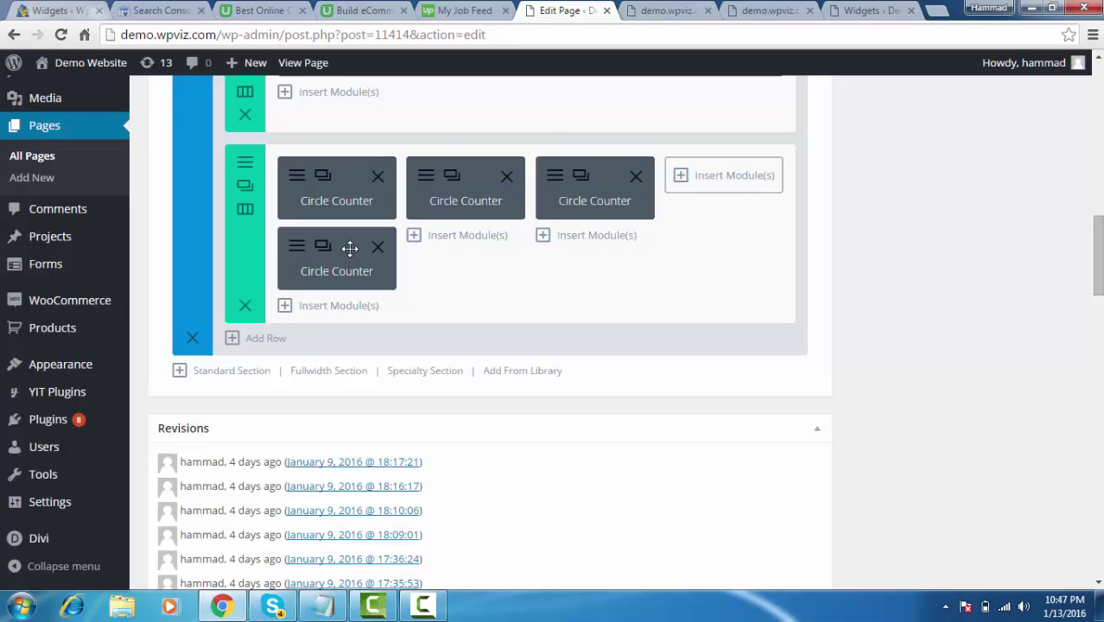
mouse_move(350, 250)
left_mouse_down()
mouse_move(522, 252)
mouse_move(735, 179)
left_mouse_up()
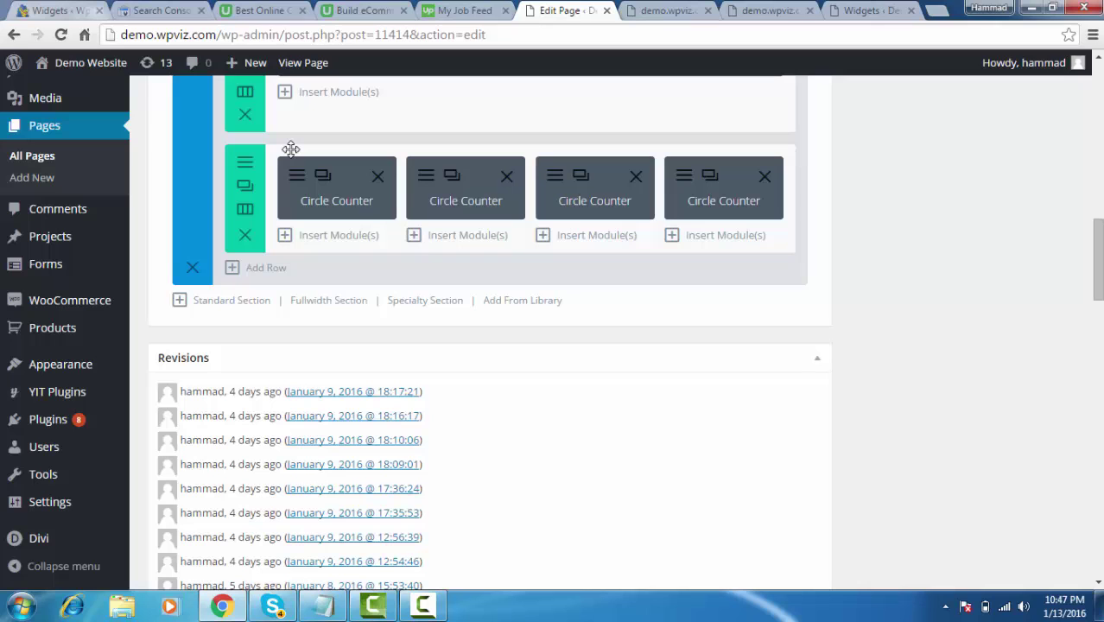
Retitle the circle counter 'Responsive Designs', set its number to 60, and save the settings.
left_click(428, 181)
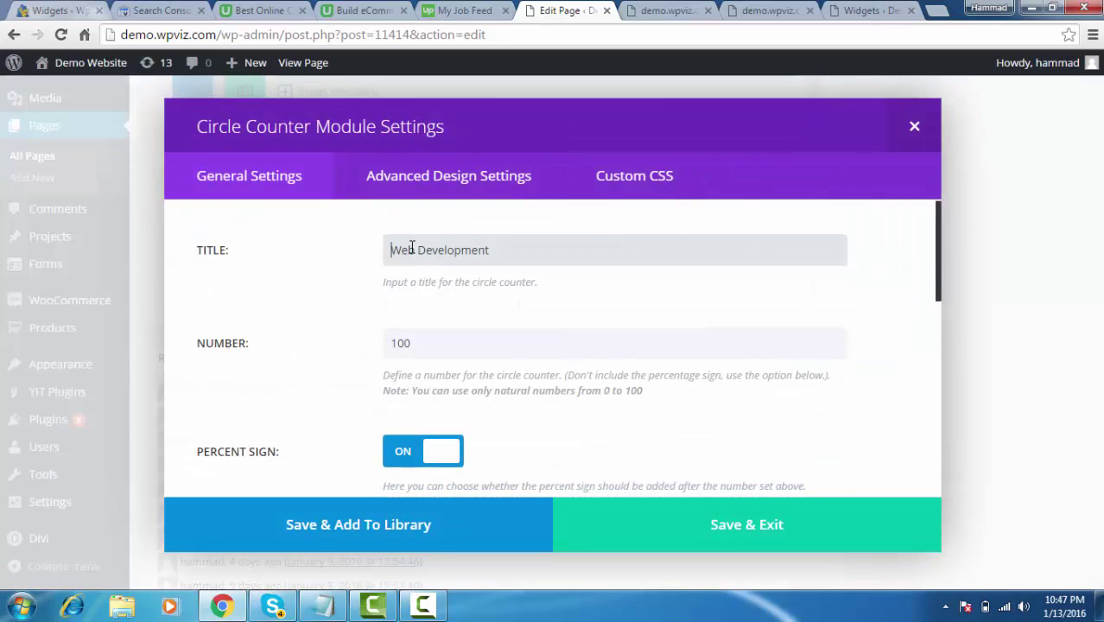
left_click_drag(390, 250, 413, 250)
triple_click(412, 247)
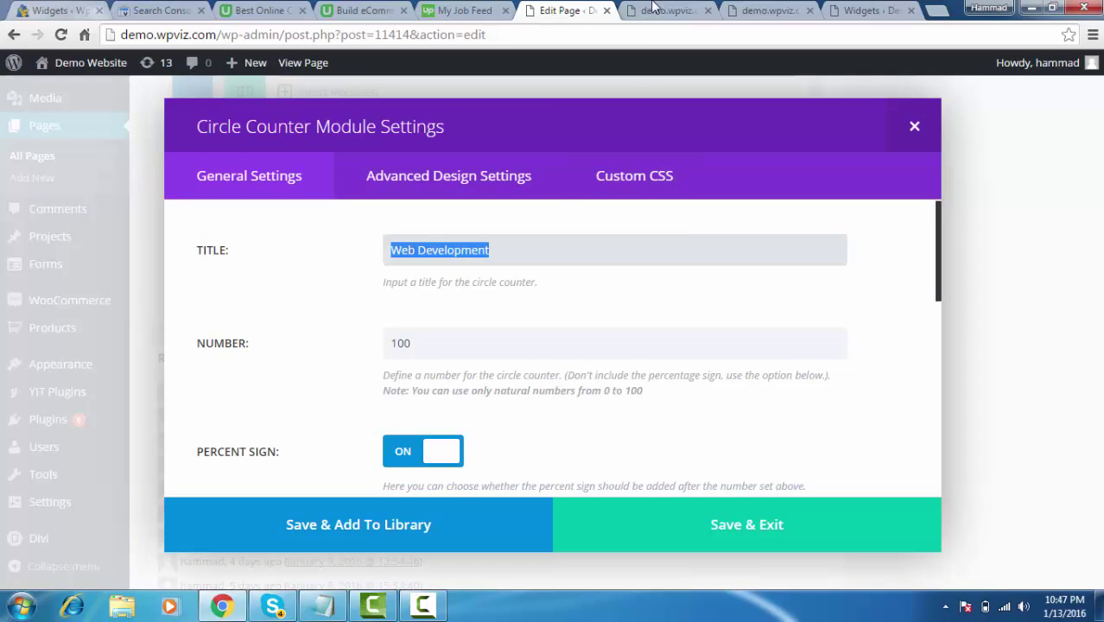
key("ctrl+Tab")
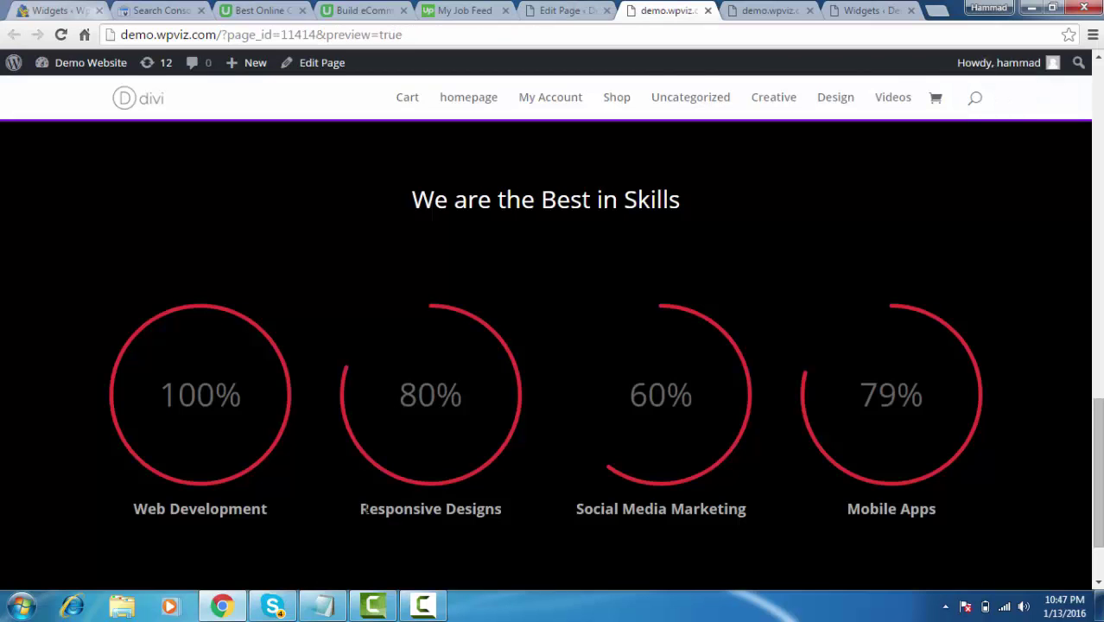
left_click_drag(360, 509, 501, 510)
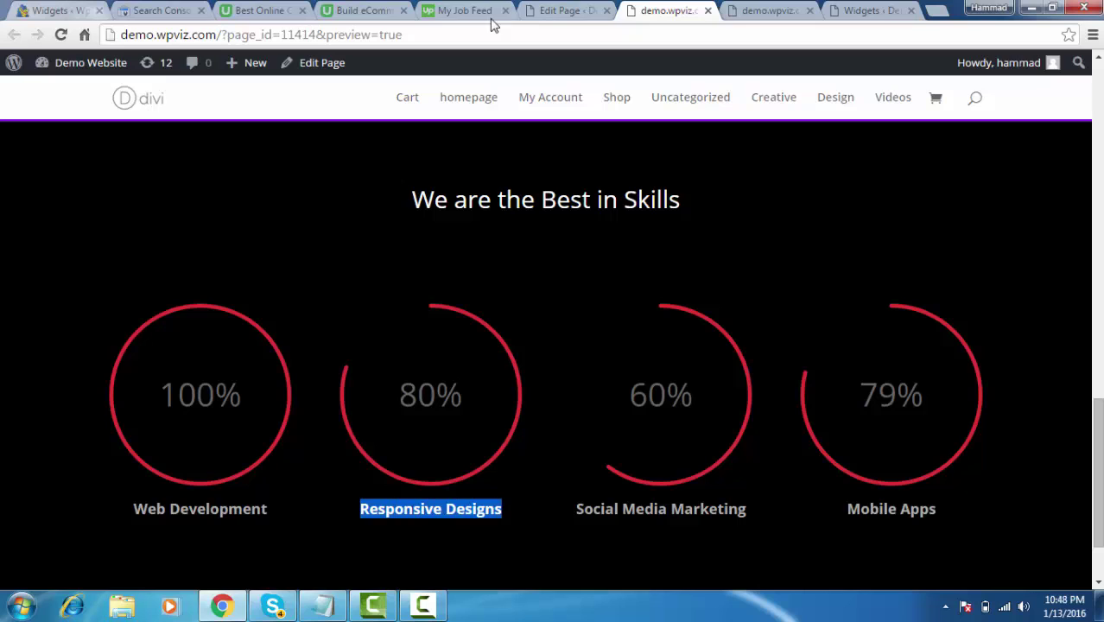
key("ctrl+shift+Tab")
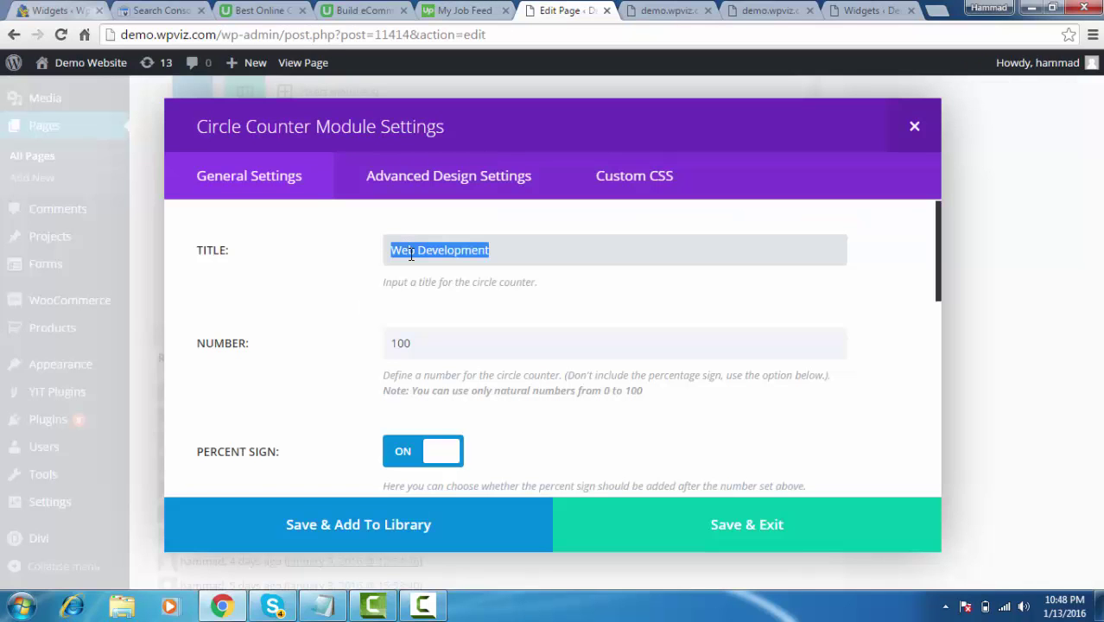
type("Responsive Designs")
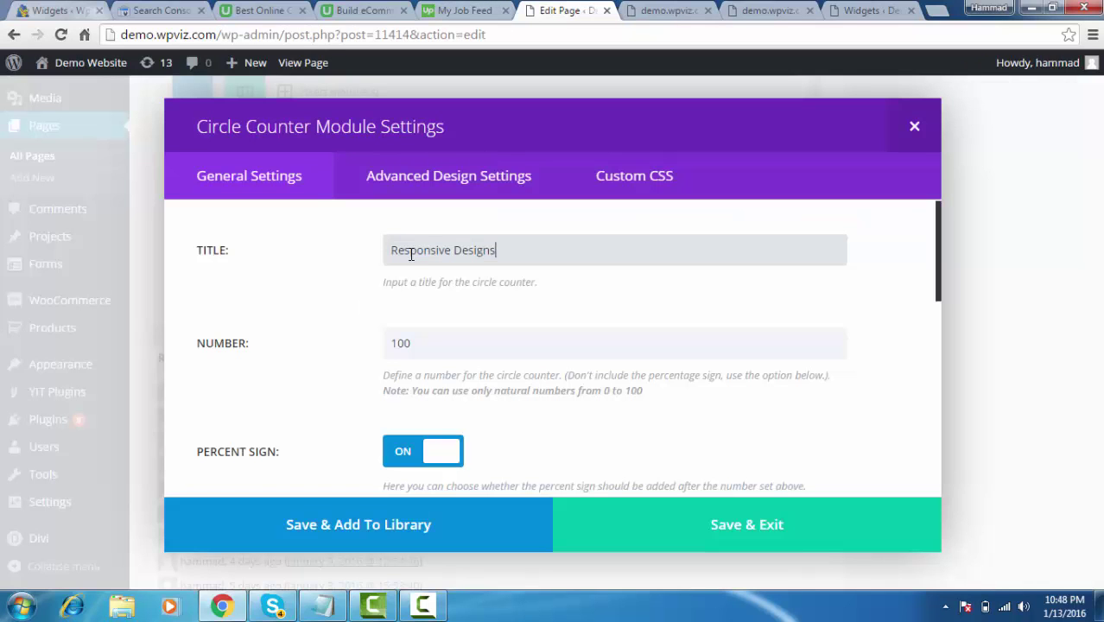
double_click(407, 345)
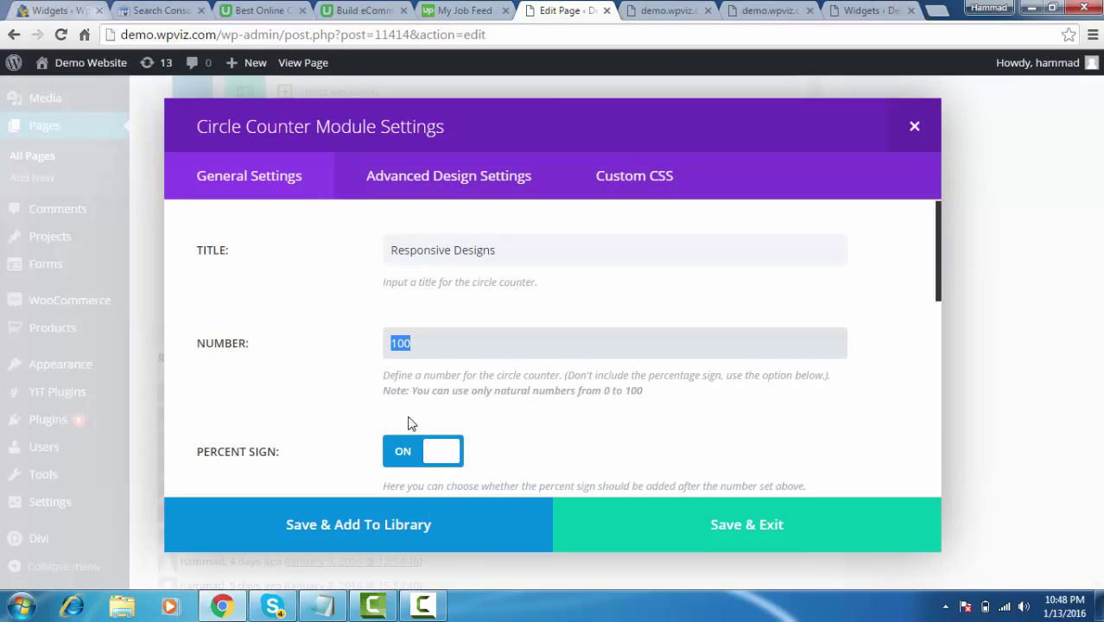
left_click(666, 12)
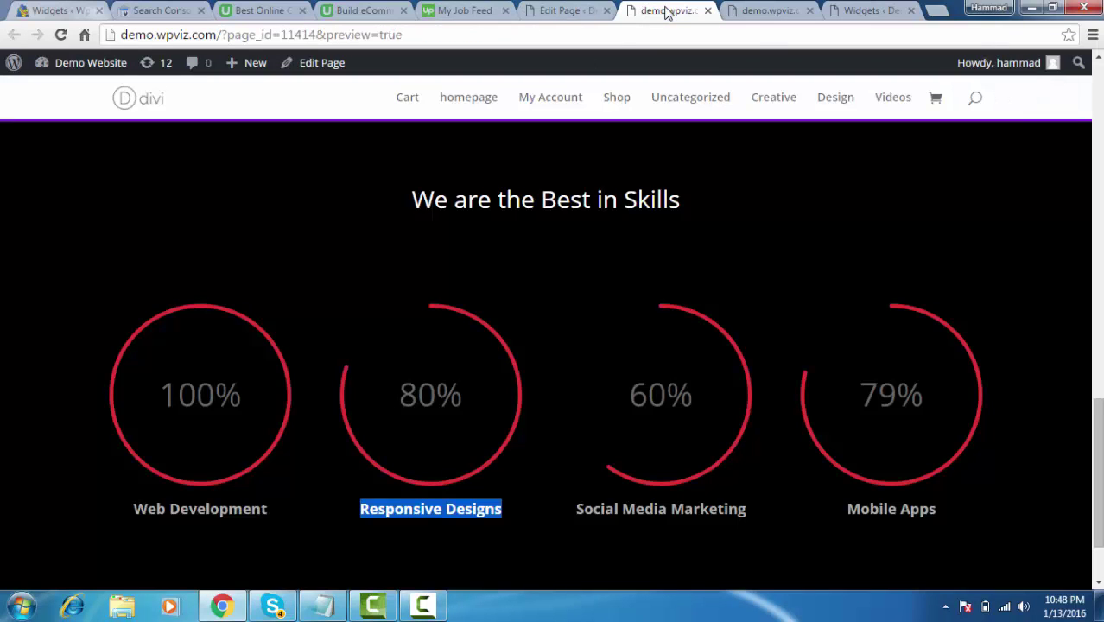
left_click(553, 10)
type("6")
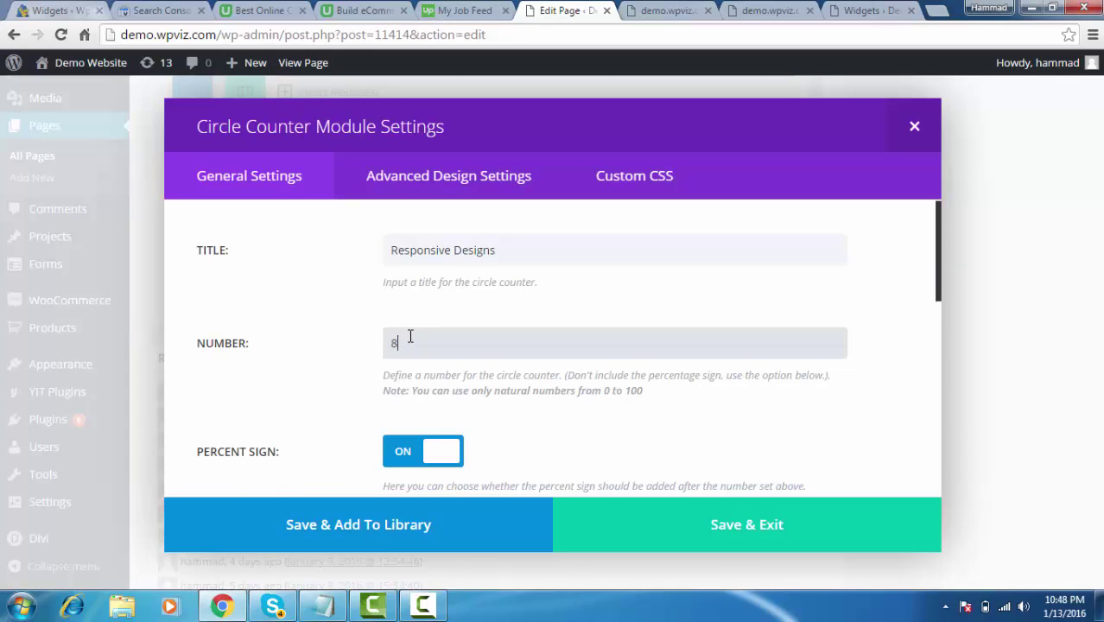
type("0")
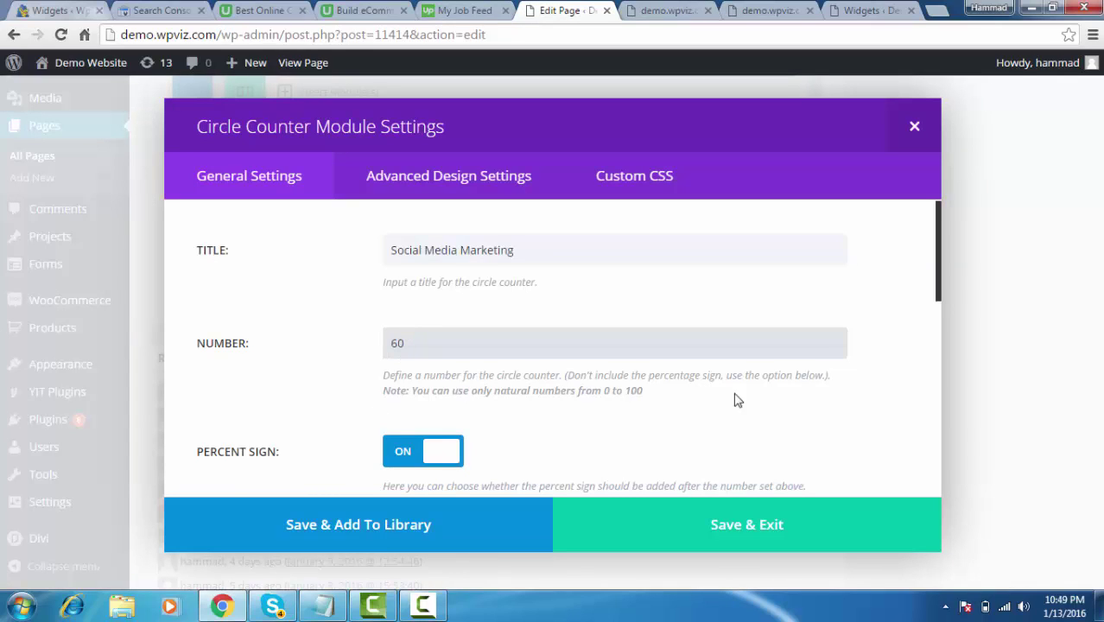
left_click(729, 527)
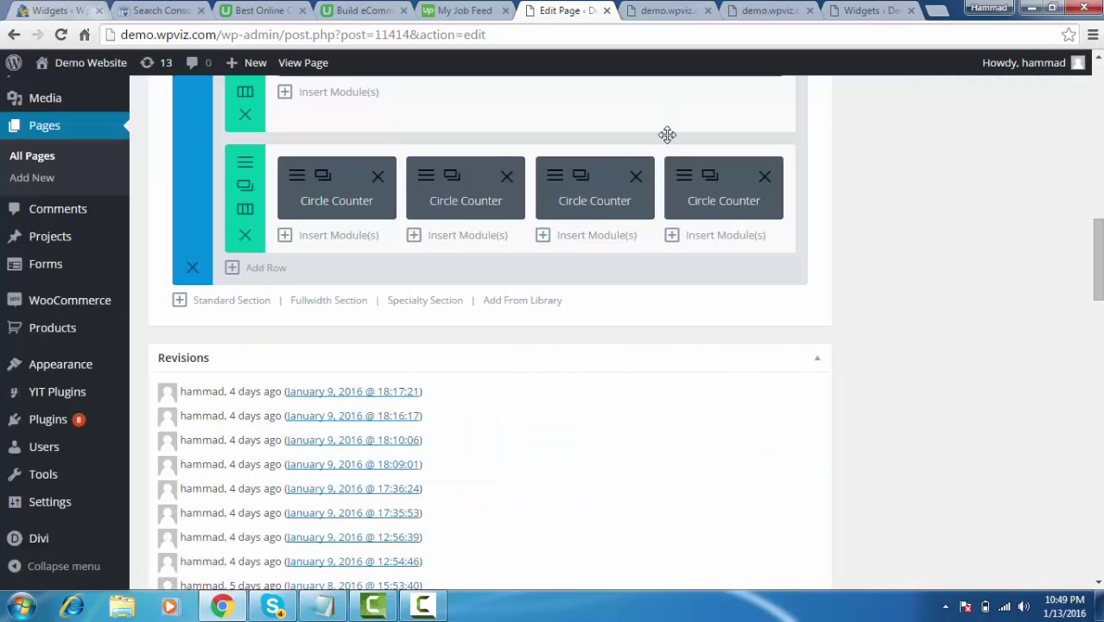
Retitle the fourth circle counter 'Mobile Apps' using the label copied from the preview.
left_click(685, 182)
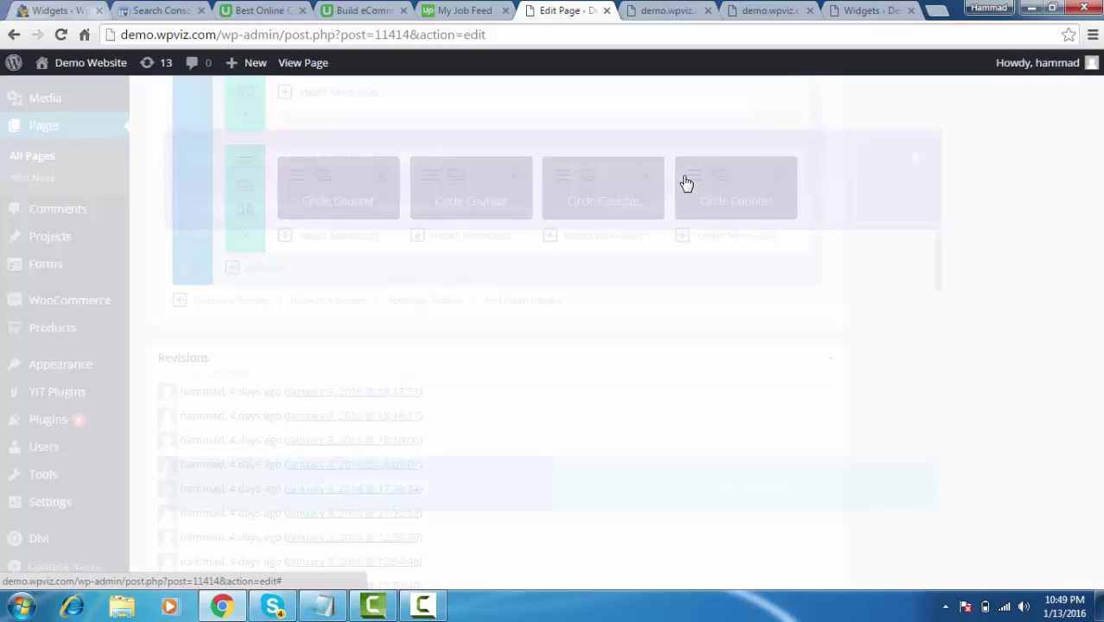
left_click(658, 11)
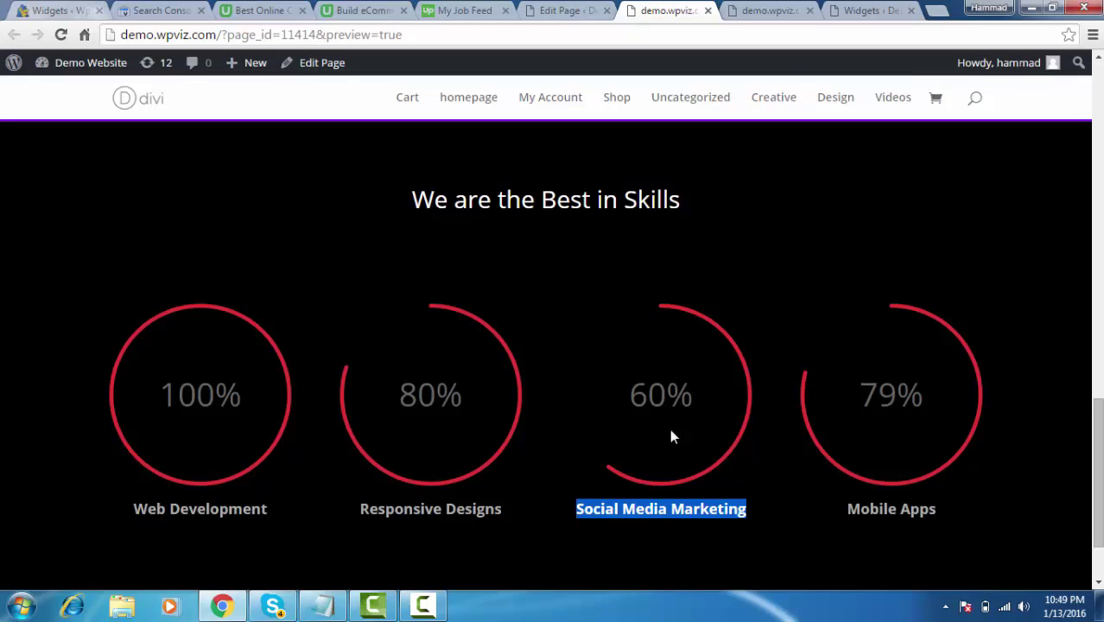
triple_click(864, 509)
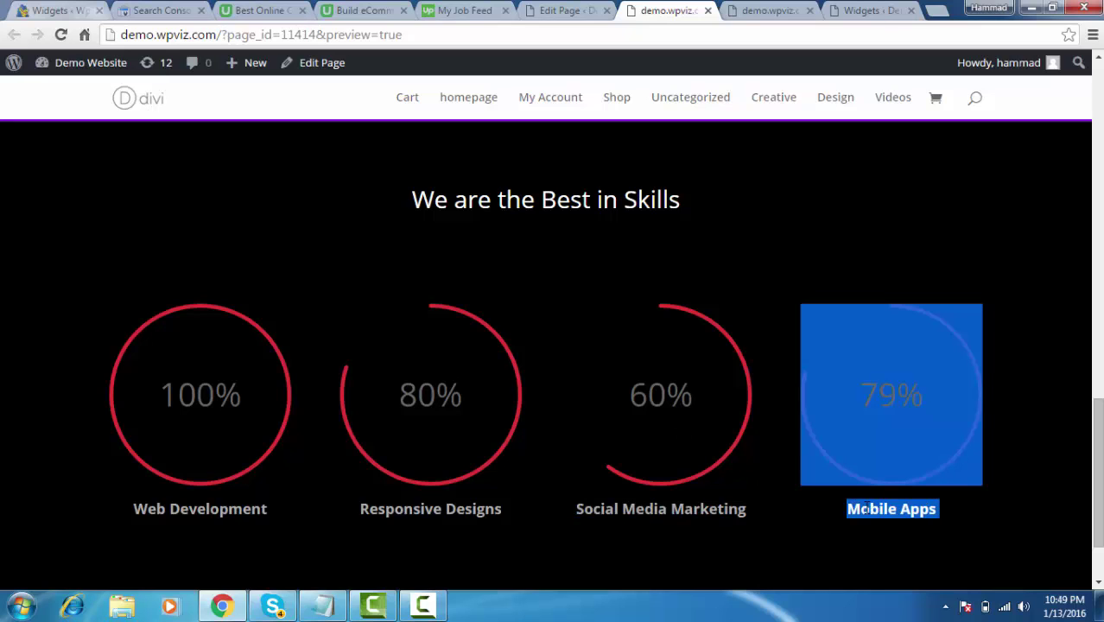
left_click(865, 509)
left_click_drag(845, 508, 935, 509)
key("ctrl+c")
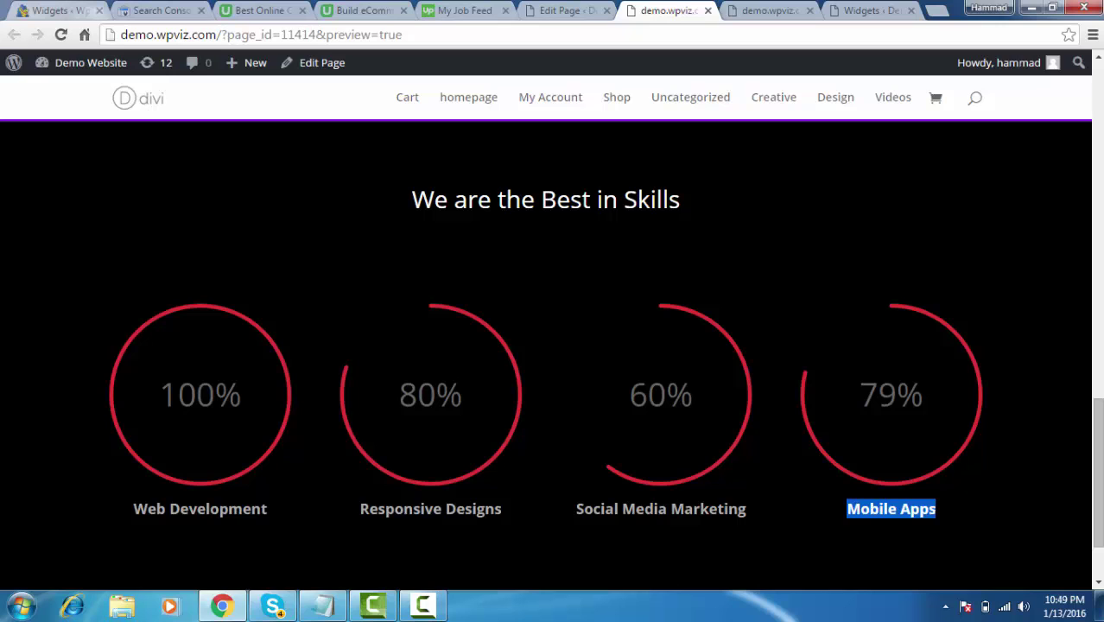
left_click(557, 11)
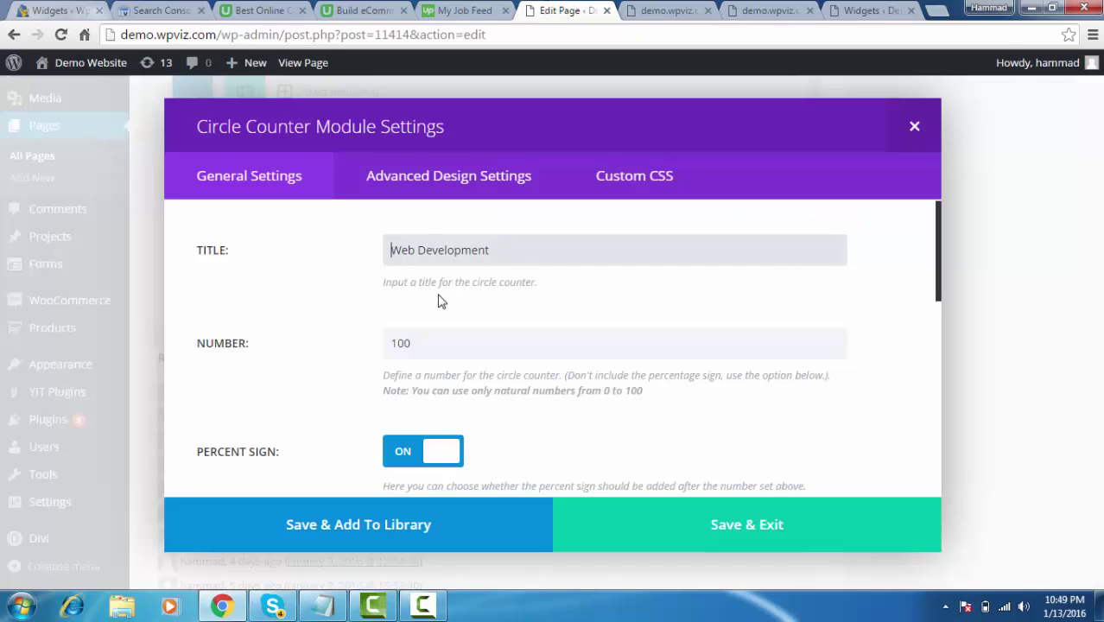
triple_click(435, 253)
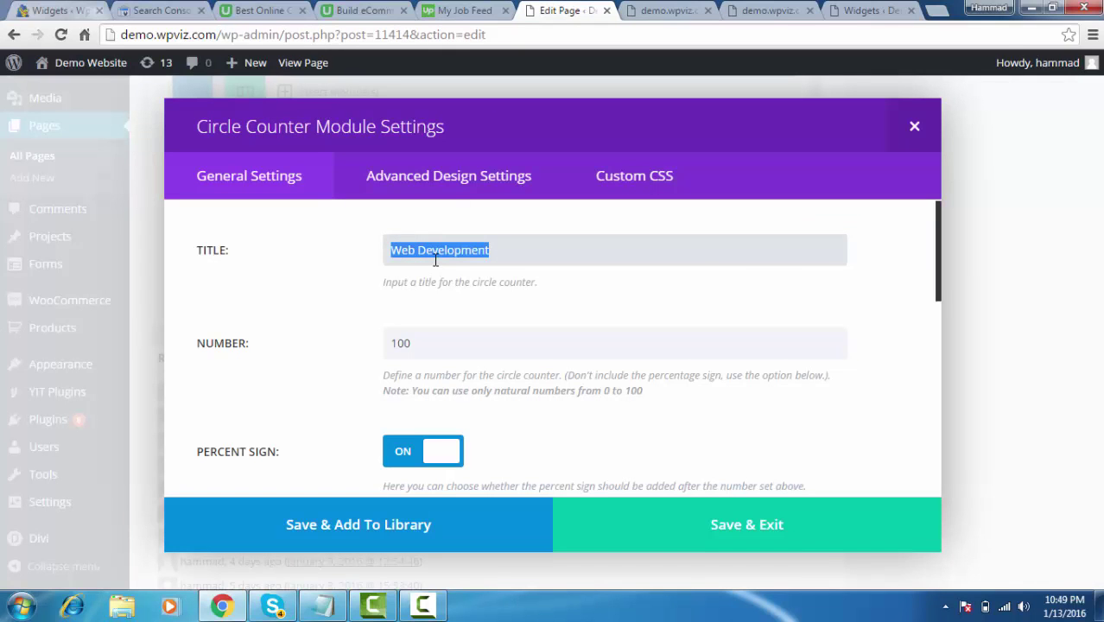
key("ctrl+v")
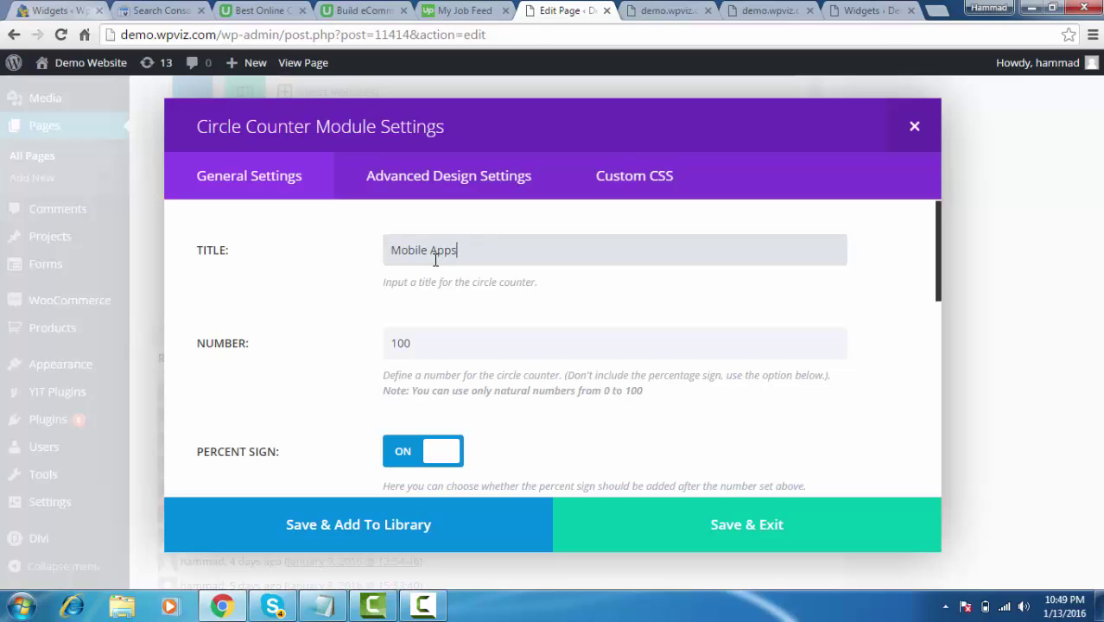
Set the fourth counter's number to 79 and save its settings.
left_click(654, 10)
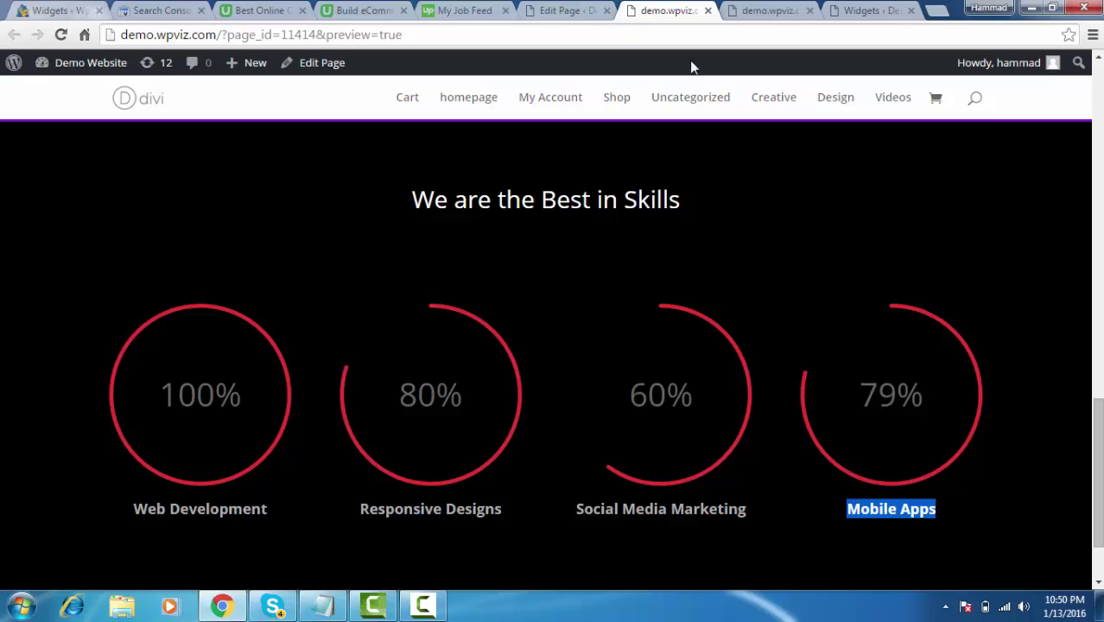
left_click(739, 11)
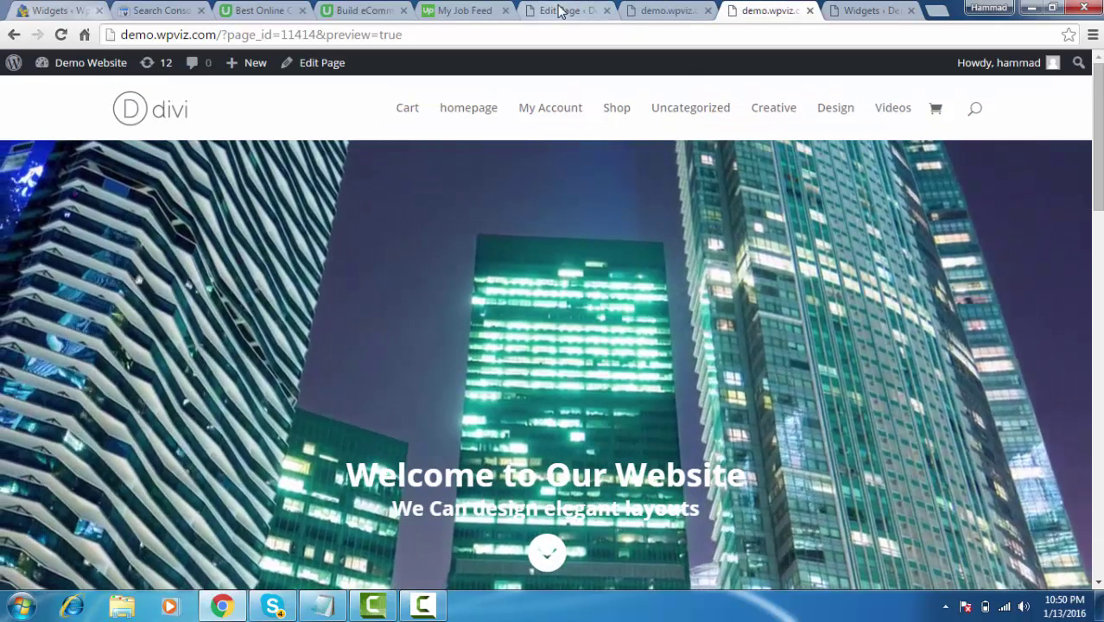
left_click(558, 10)
left_click(403, 342)
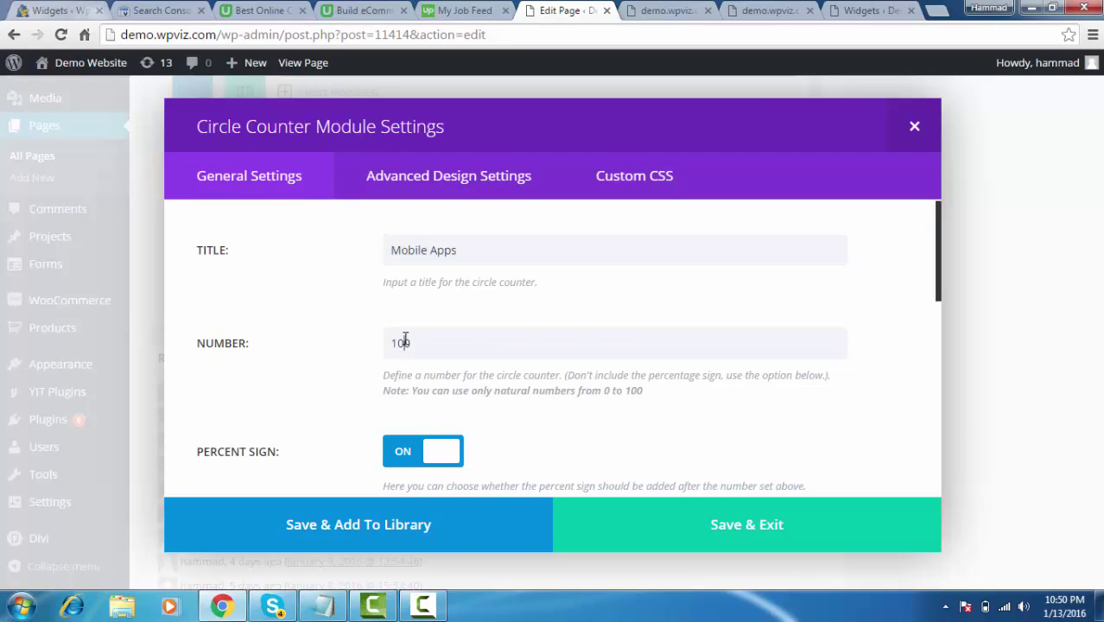
double_click(405, 342)
type("79")
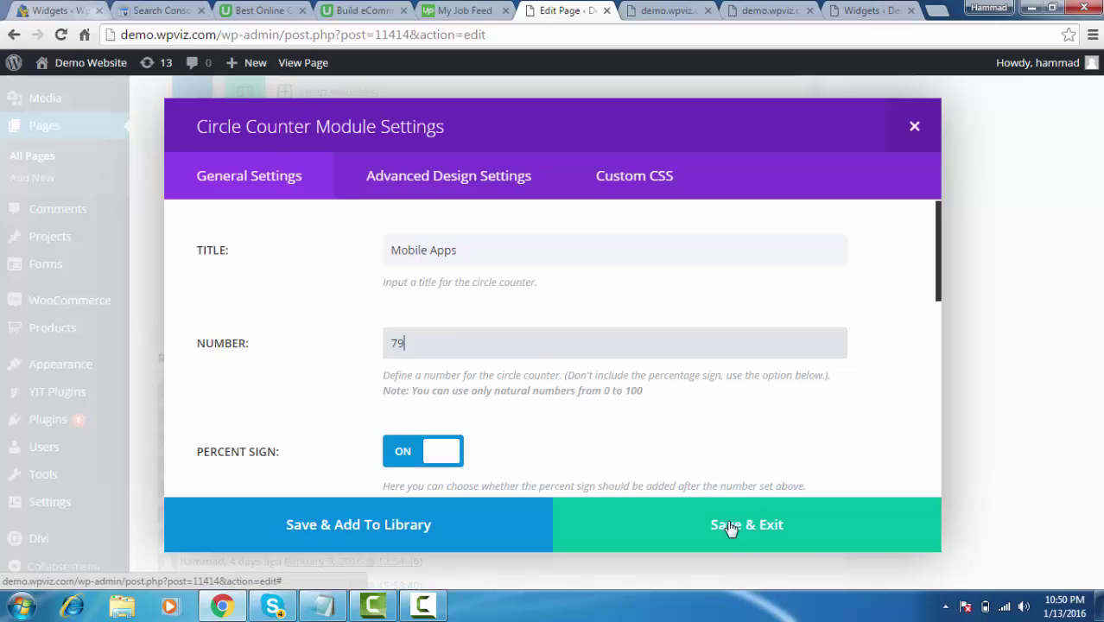
left_click(729, 525)
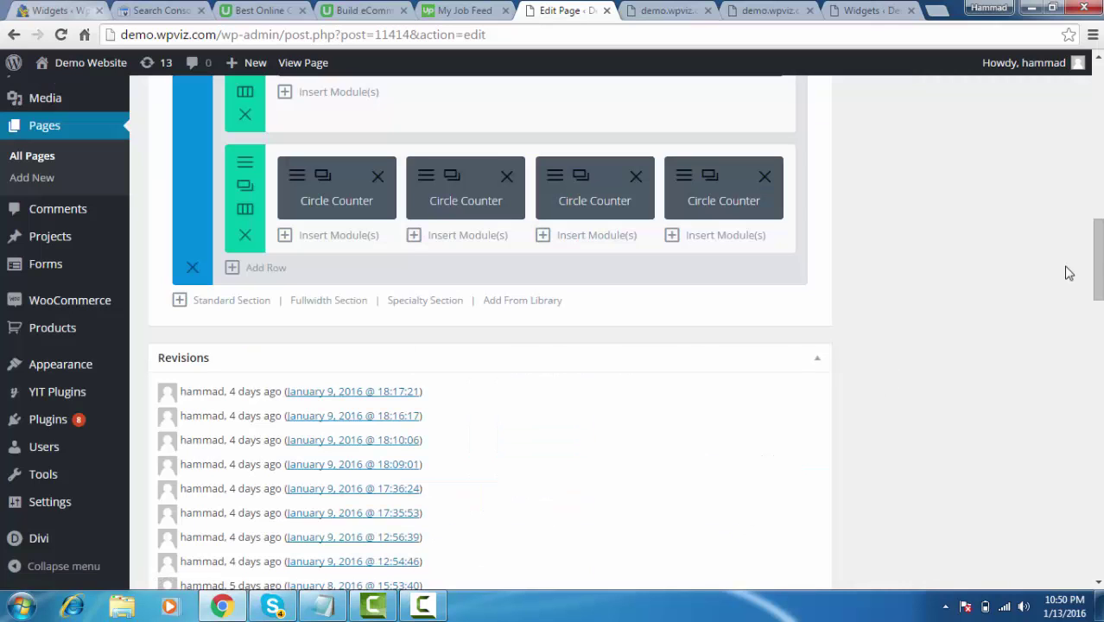
scroll(1100, 254, "up", 3)
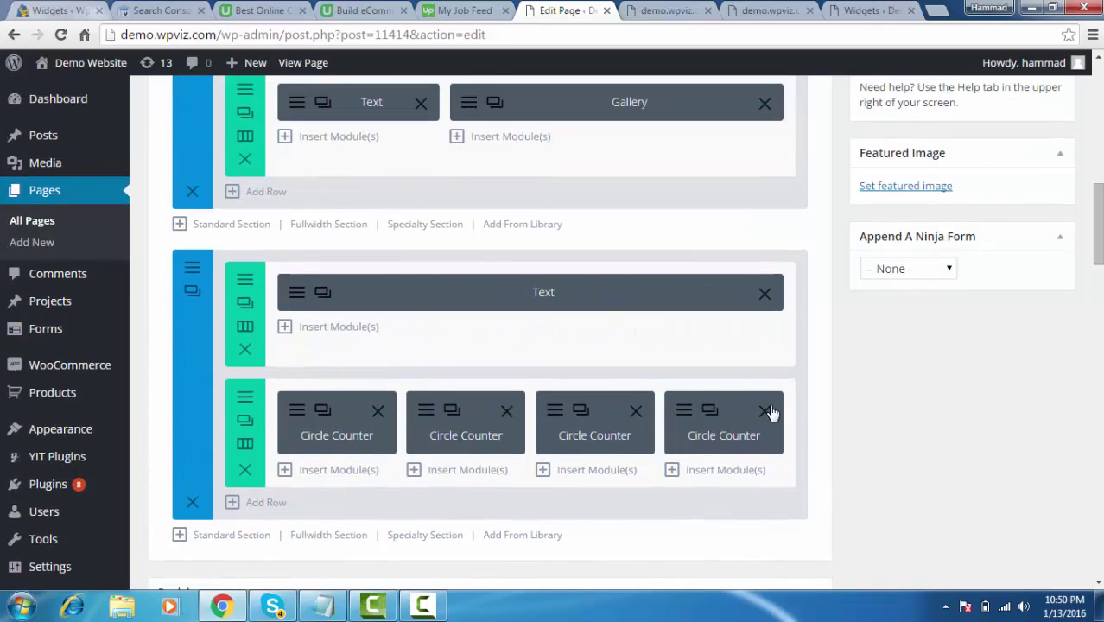
left_click(425, 606)
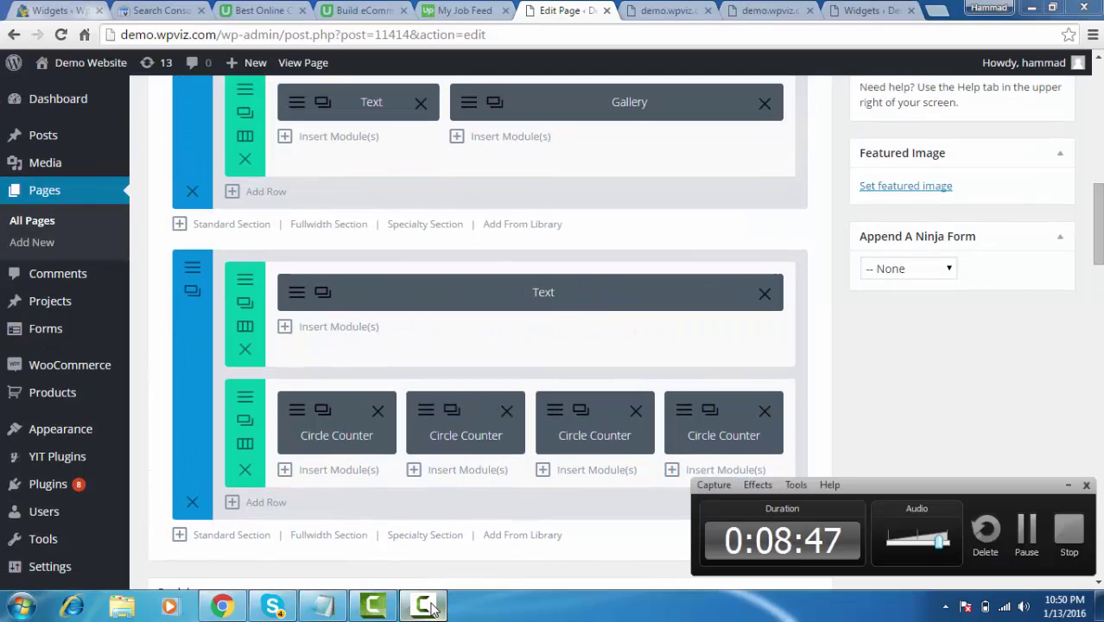
left_click(427, 607)
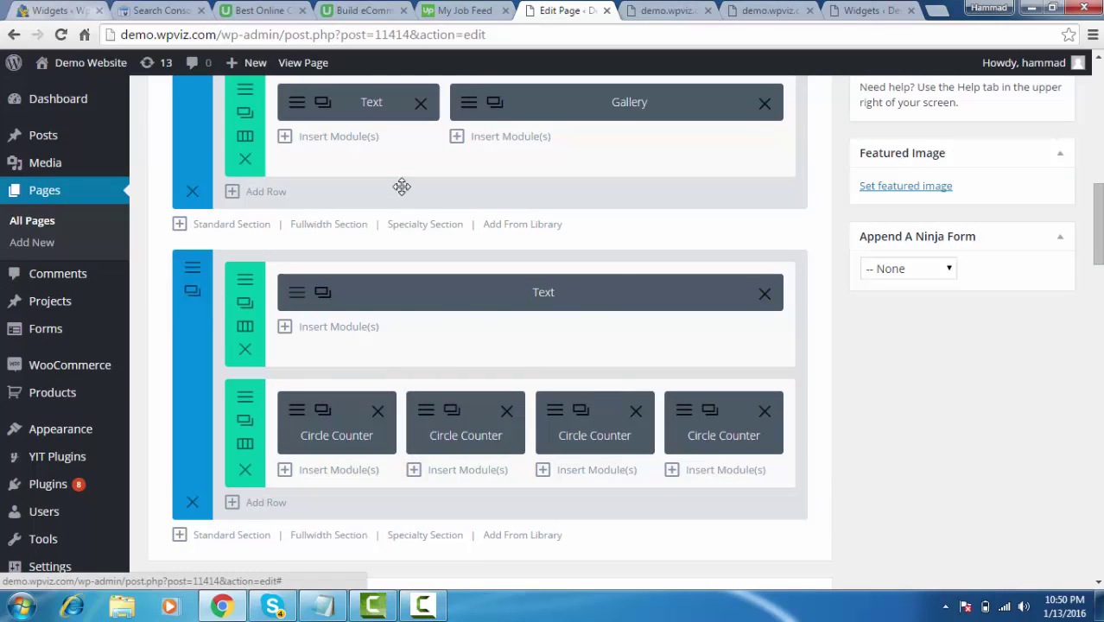
left_click(653, 9)
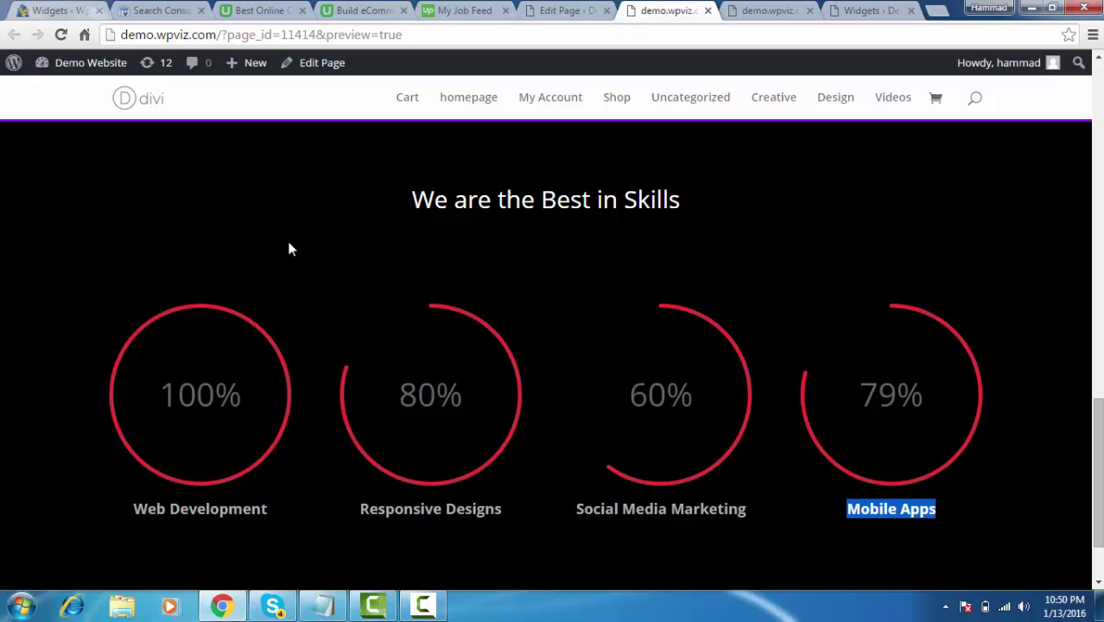
left_click(563, 11)
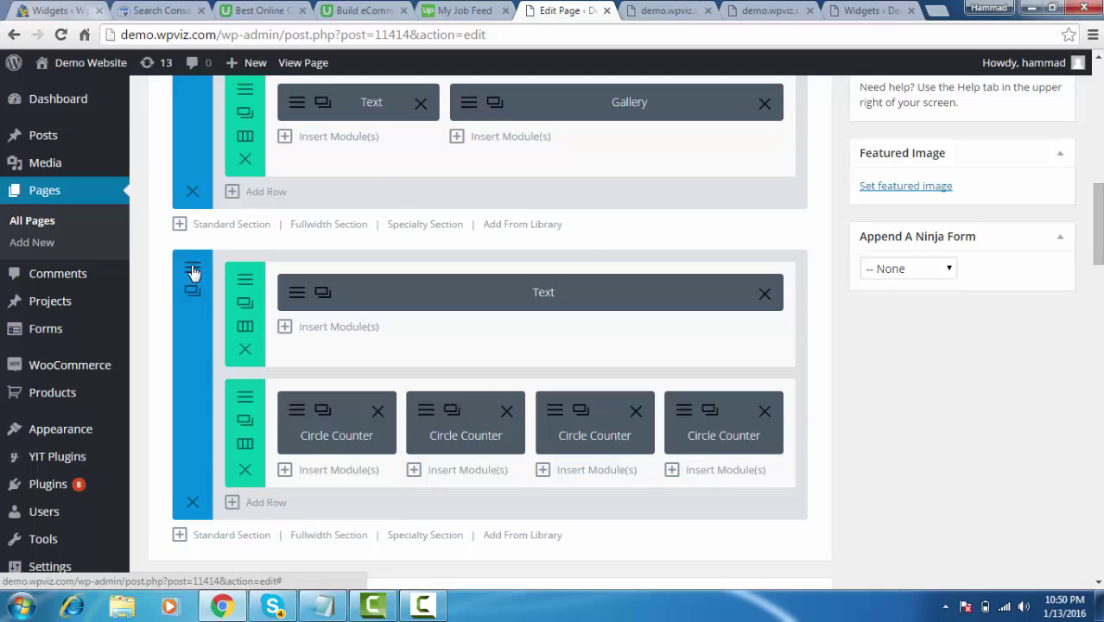
left_click(194, 273)
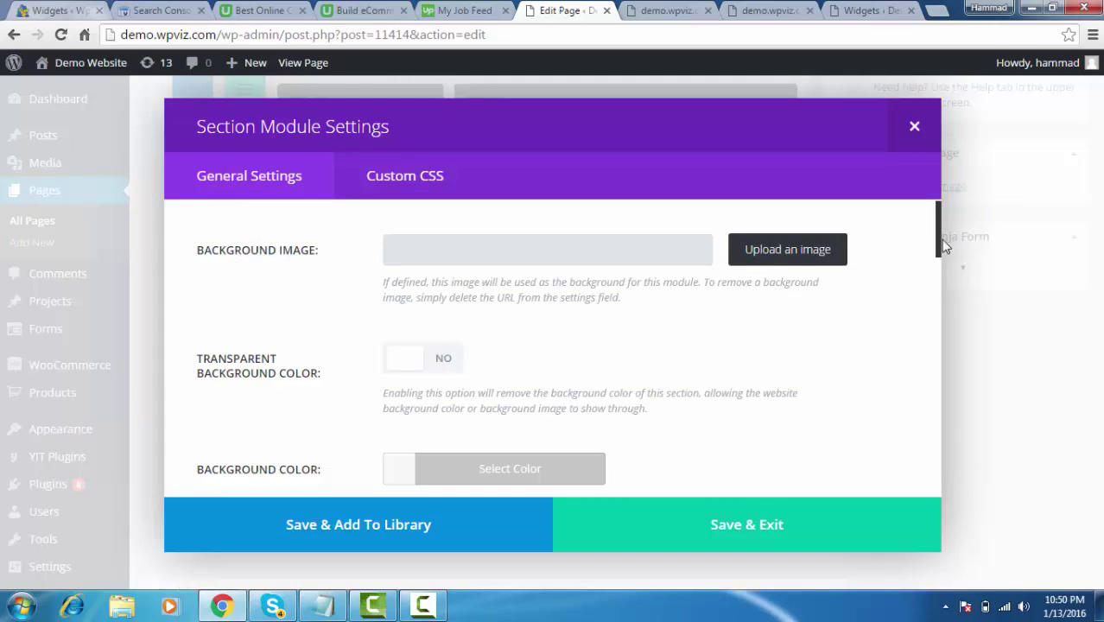
left_click_drag(940, 248, 939, 283)
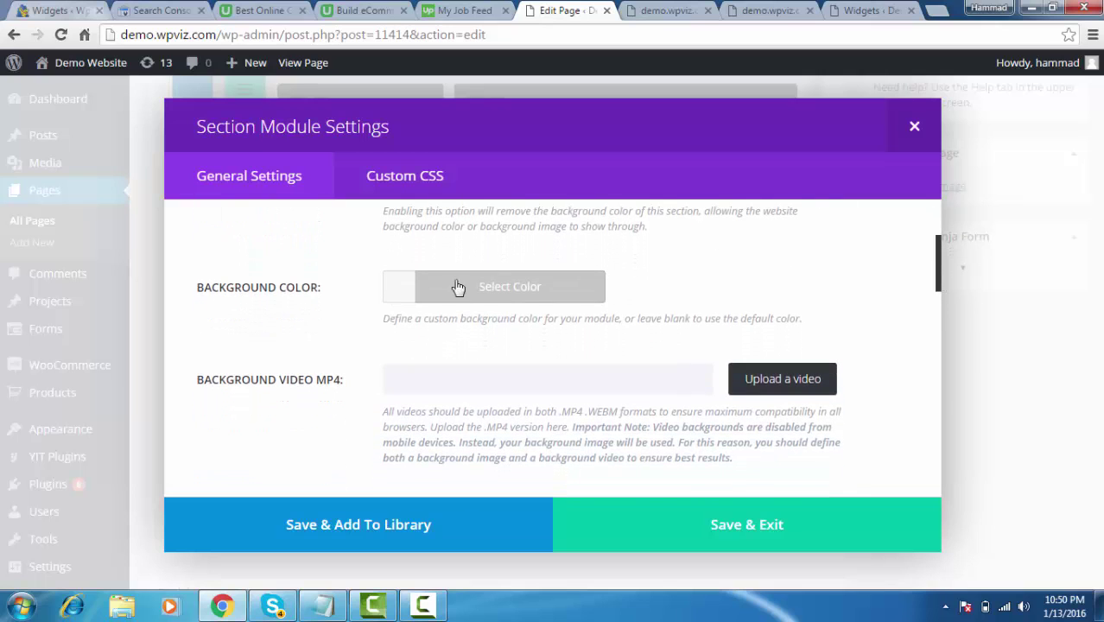
left_click(395, 294)
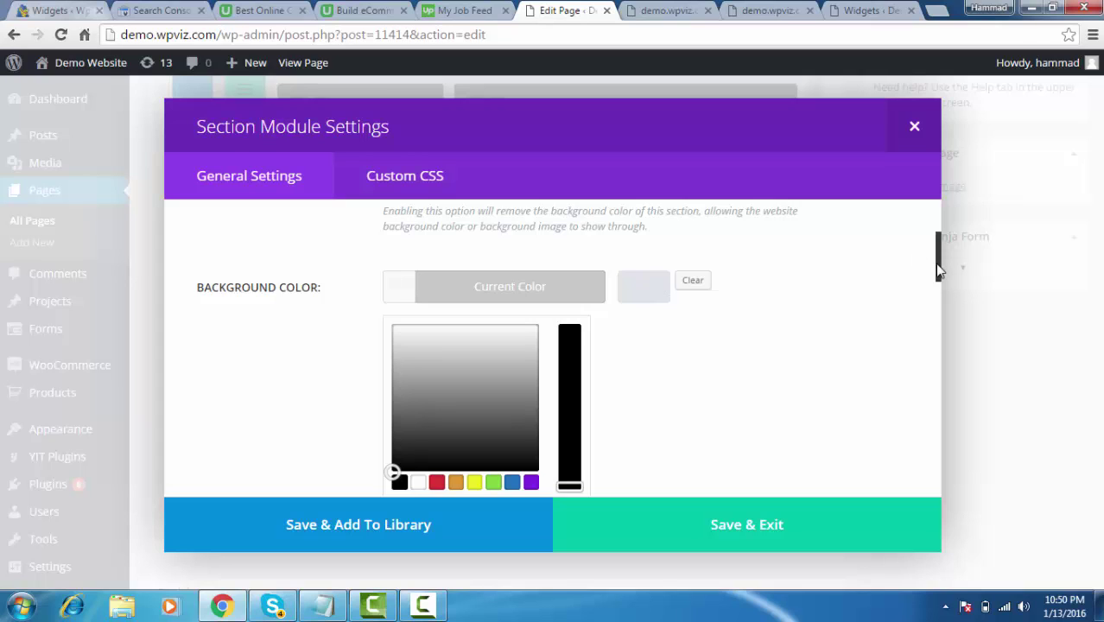
left_click_drag(938, 270, 938, 289)
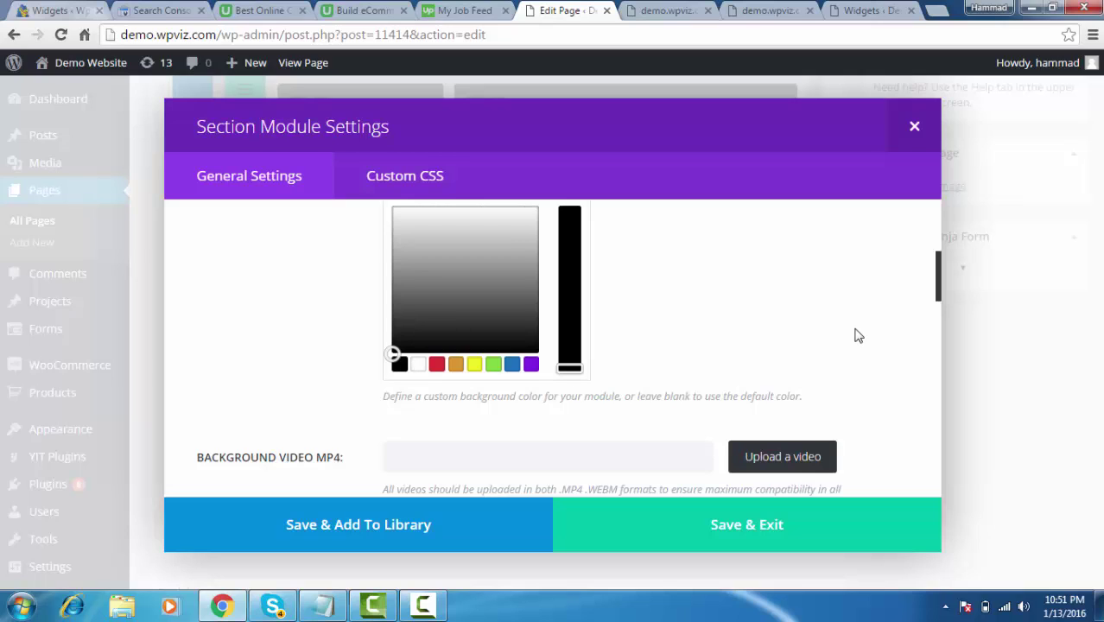
mouse_move(938, 276)
left_mouse_down()
mouse_move(941, 257)
mouse_move(939, 303)
left_mouse_up()
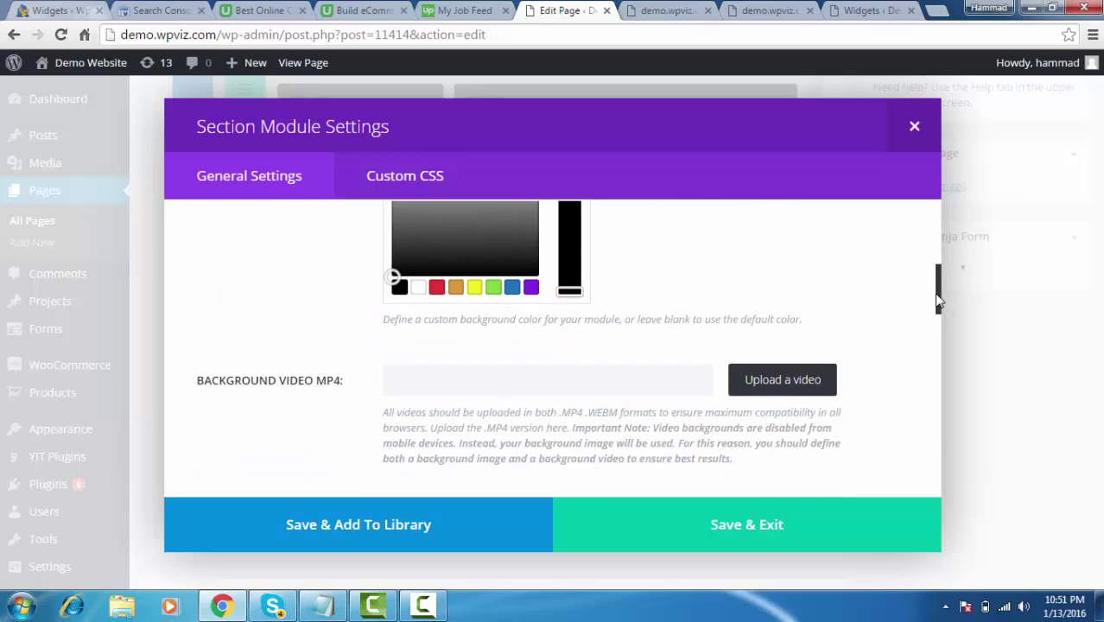
left_click(733, 527)
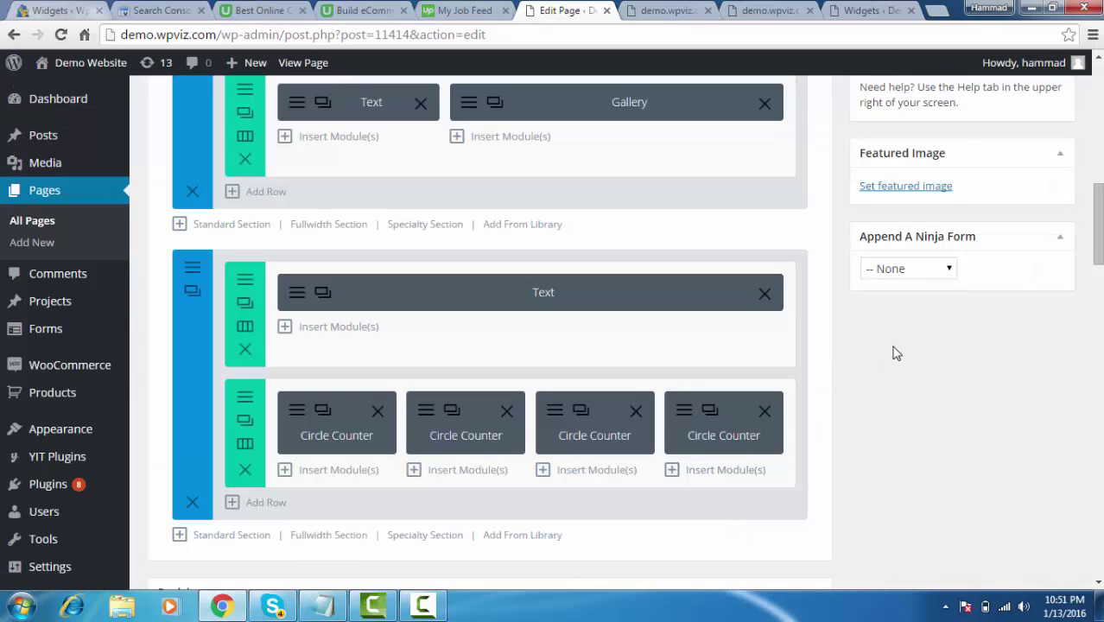
Preview the page and scroll down to the black skills section with four red counters.
left_click_drag(1100, 226, 1100, 156)
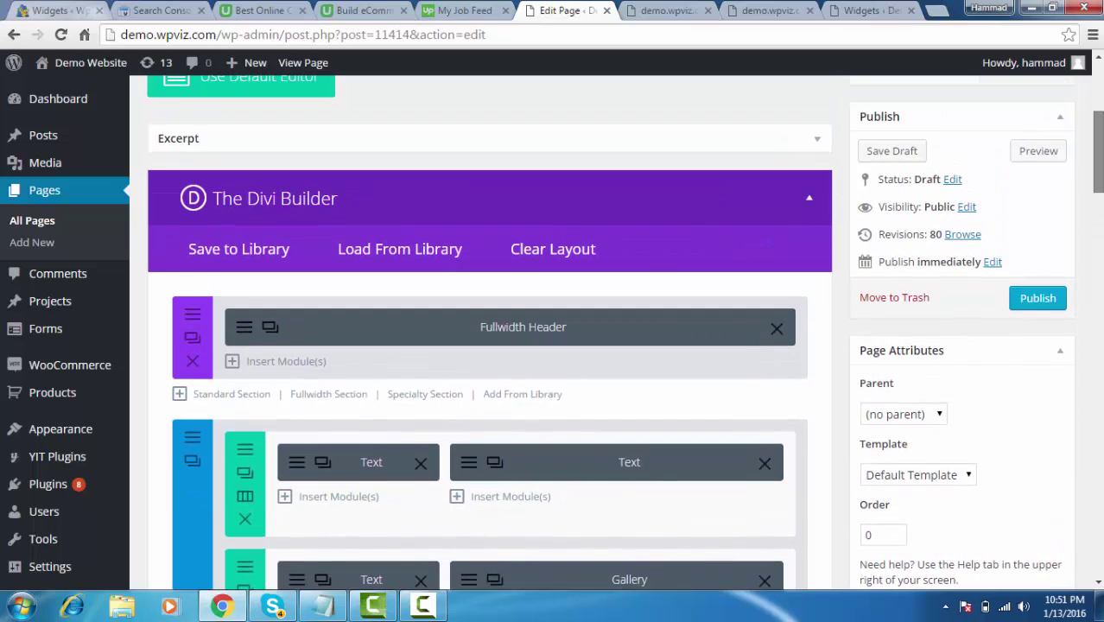
left_click(759, 12)
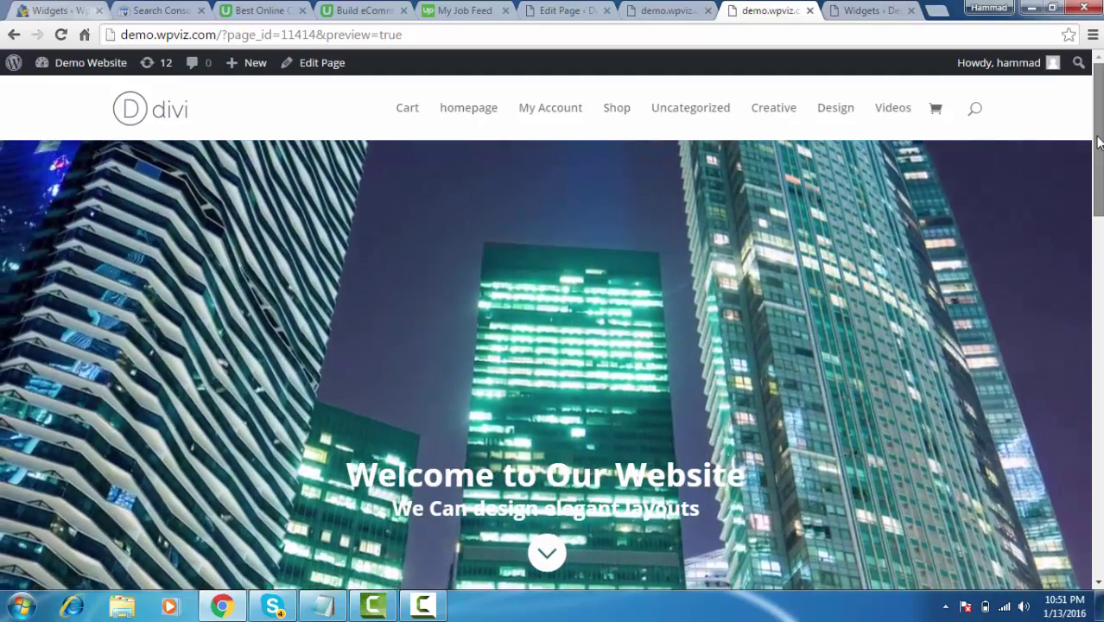
left_click_drag(1099, 140, 1098, 506)
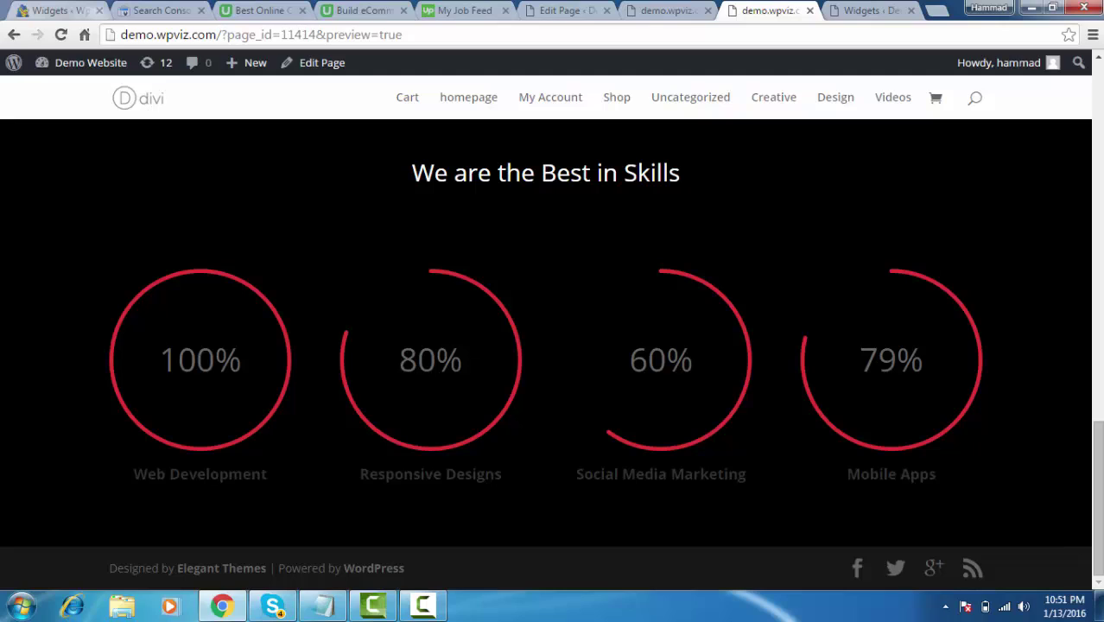
left_click_drag(399, 360, 462, 360)
left_click(420, 357)
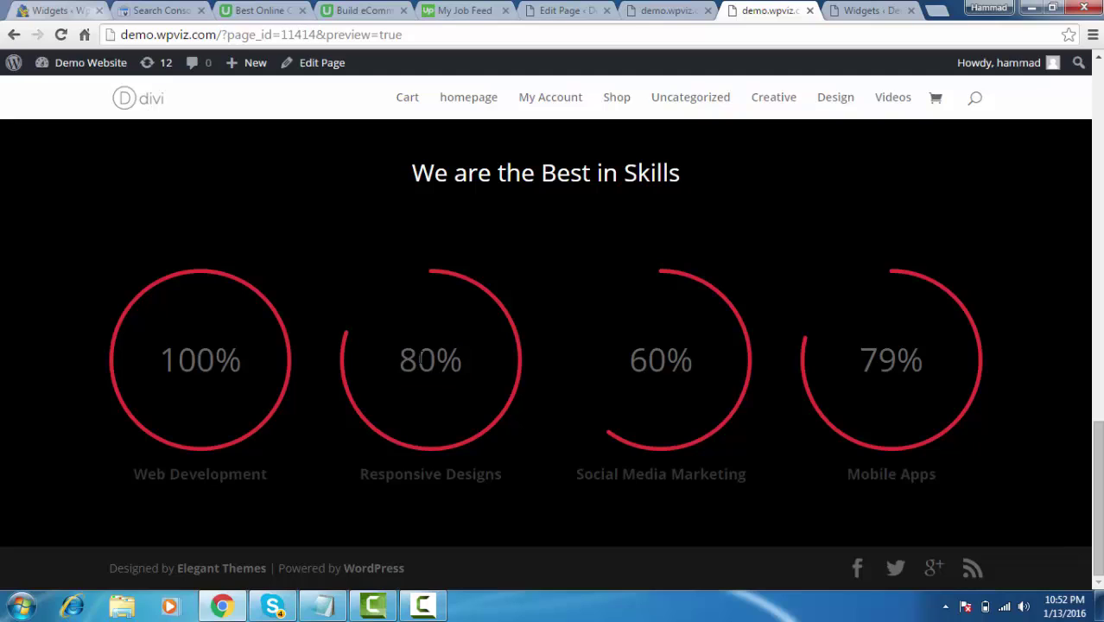